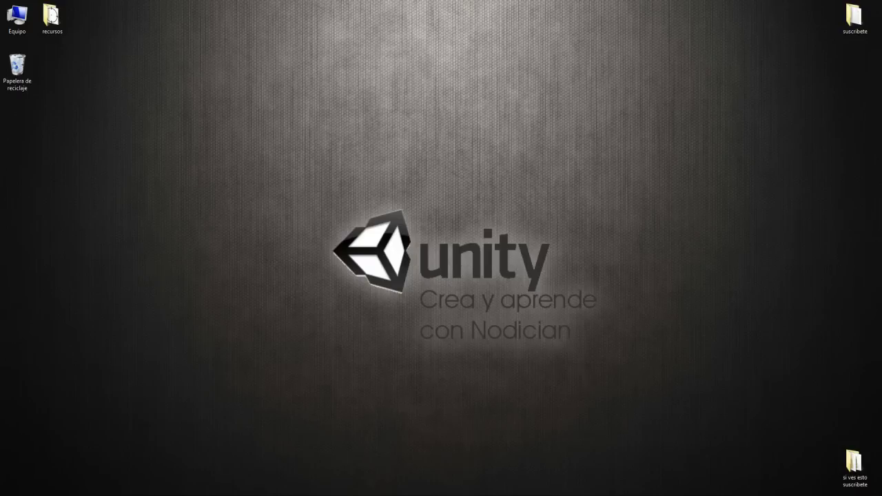
Briefly show the Plane under the Weapon as a muzzle flash, then hide it again.
mouse_move(190, 493)
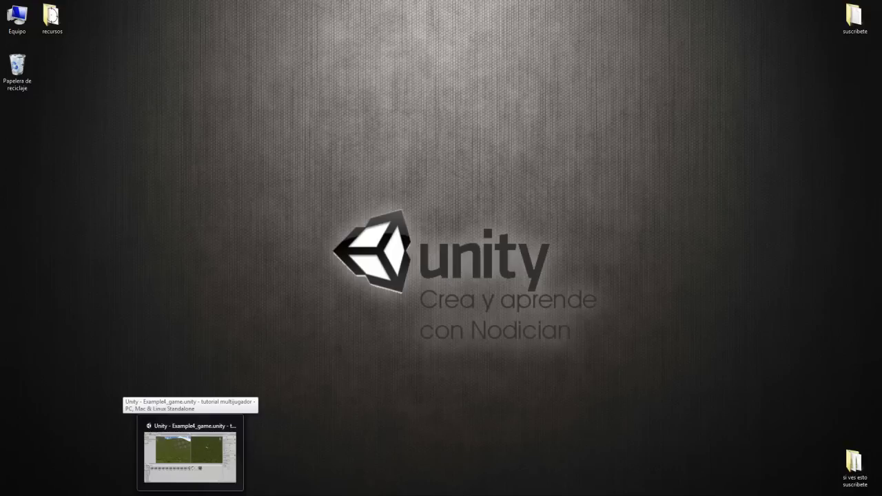
left_click(190, 451)
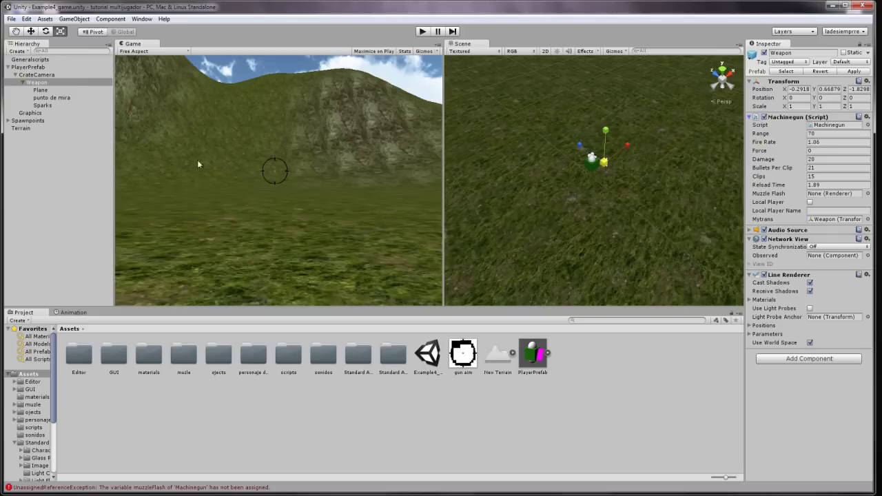
left_click(44, 91)
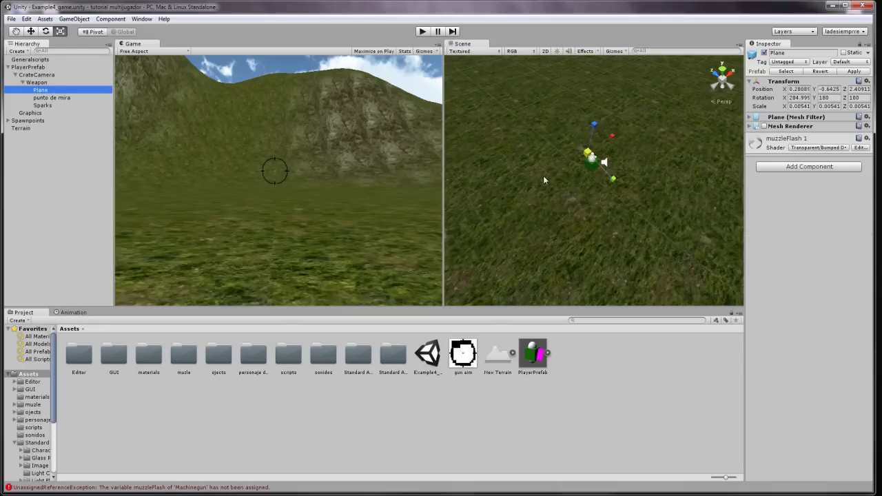
left_click(287, 141)
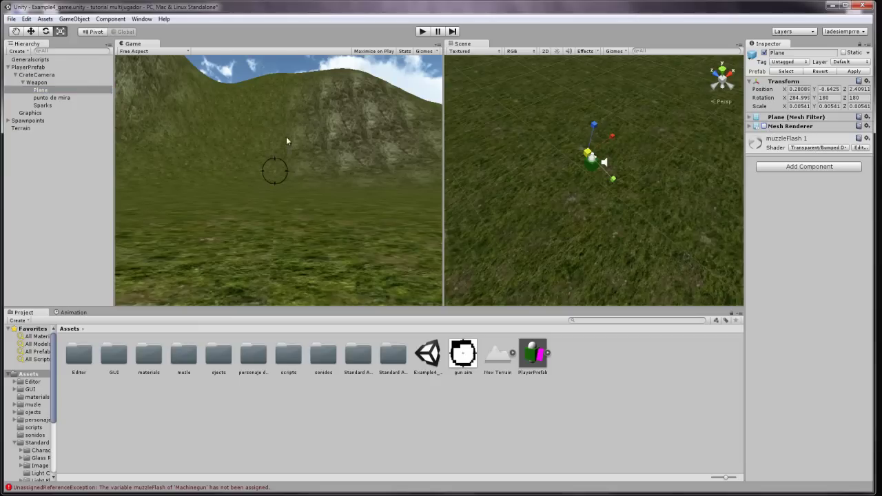
left_click(765, 127)
left_click(765, 127)
Untick the punto de mira crosshair's Mesh Collider and check that it still renders.
left_click(37, 99)
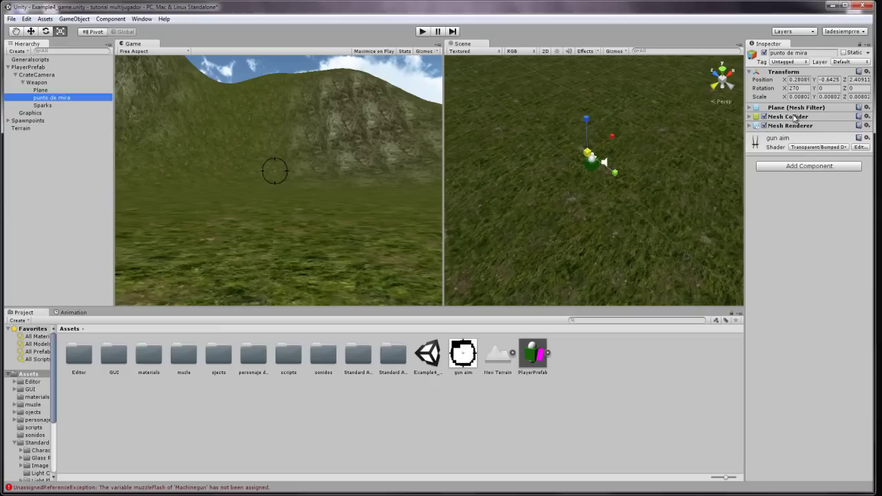
left_click(764, 116)
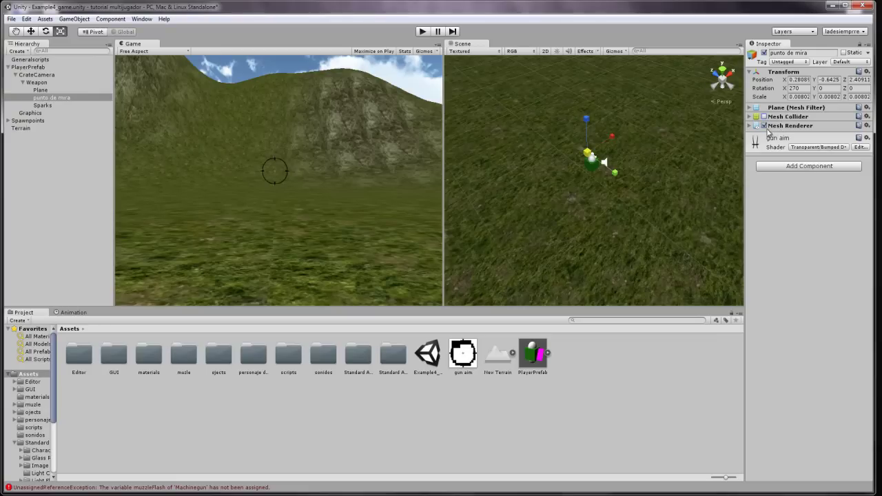
left_click(764, 126)
left_click(764, 126)
Assign the Plane to the Weapon Machinegun's Muzzle Flash field.
left_click(40, 91)
left_click(42, 84)
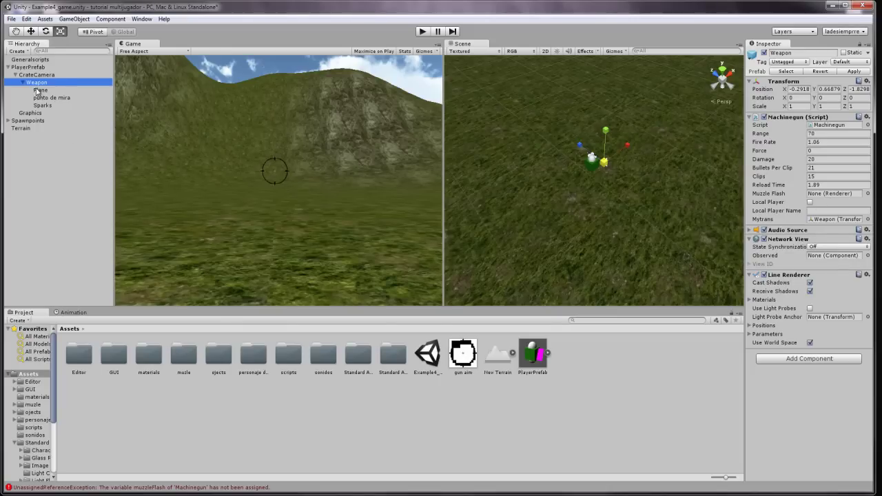
left_click_drag(665, 155, 820, 196)
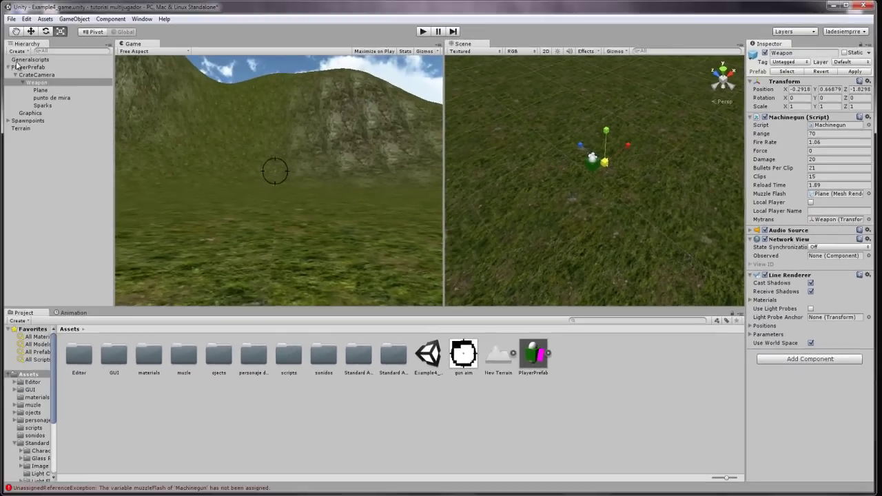
left_click(55, 173)
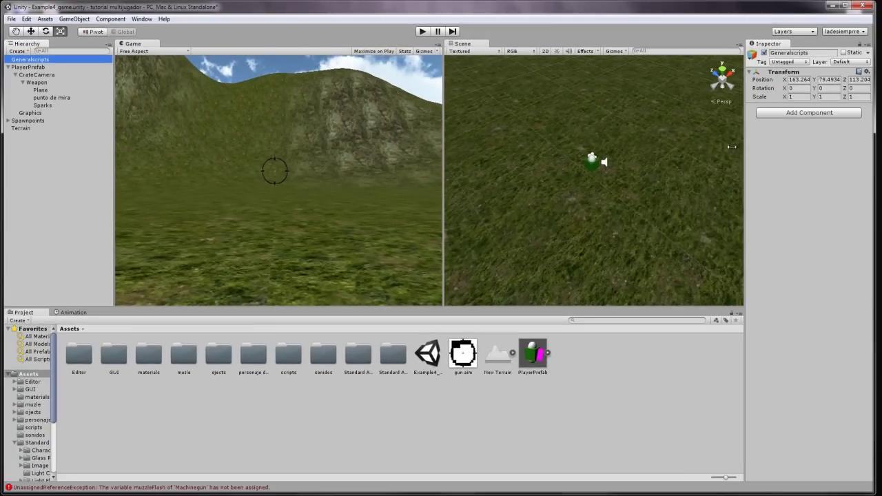
Add an FPSChat component to GeneralScripts.
left_click(808, 112)
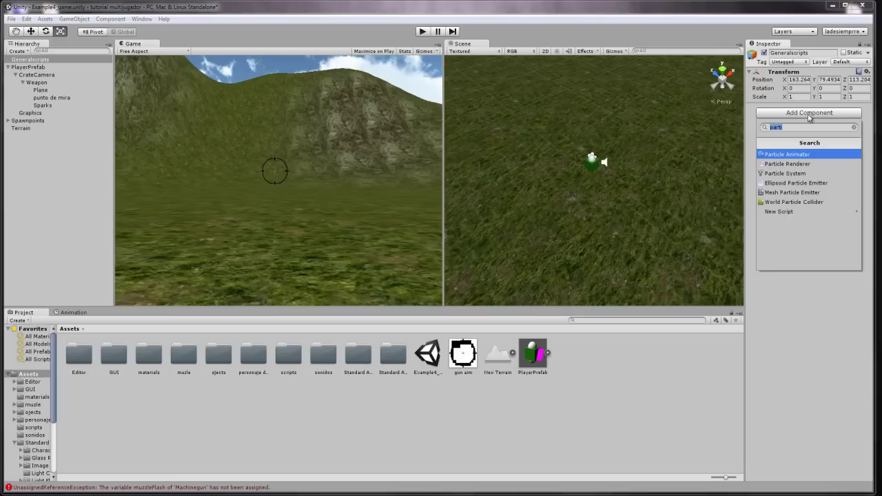
type("fps")
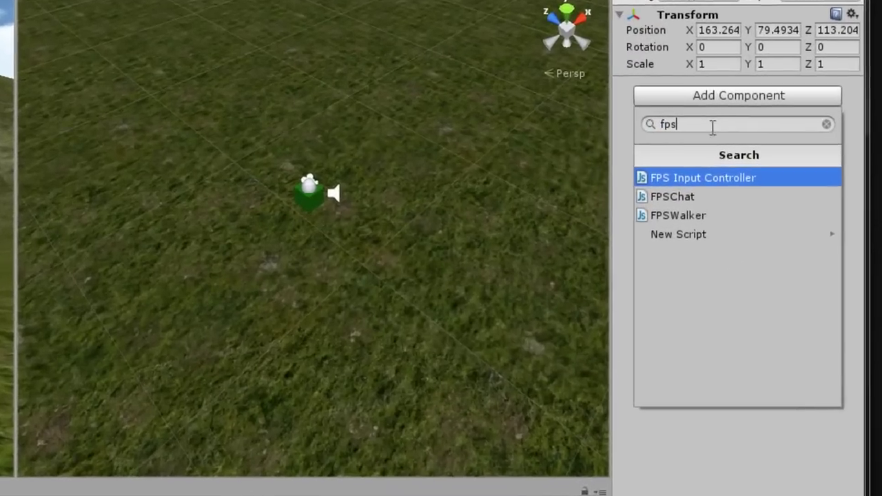
left_click(803, 165)
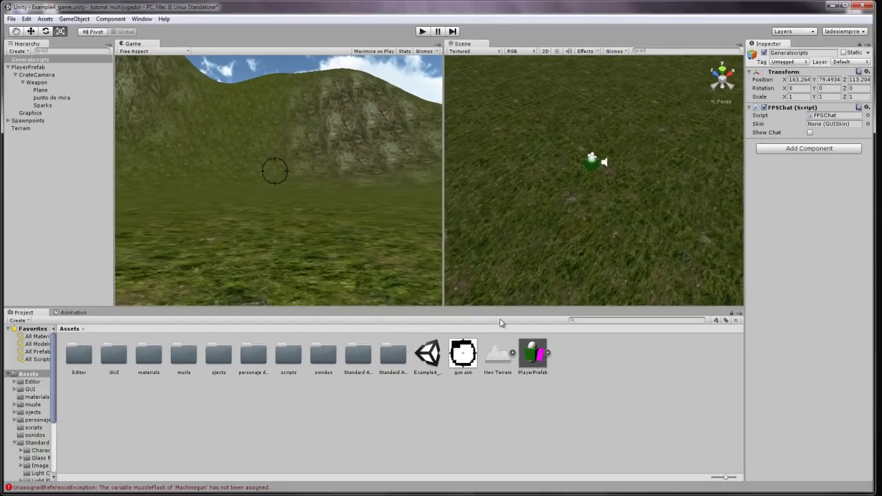
Set the FPSChat Skin to the Chat skin asset.
left_click(591, 320)
type("FPS")
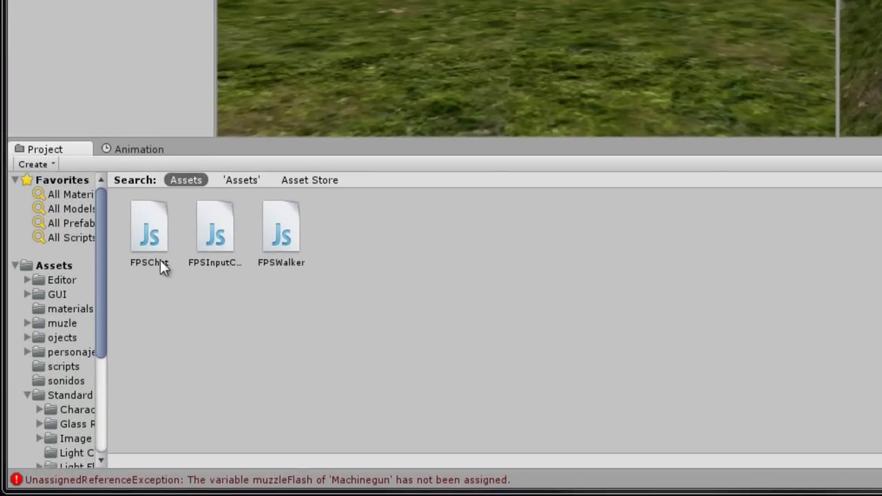
left_click_drag(160, 260, 816, 174)
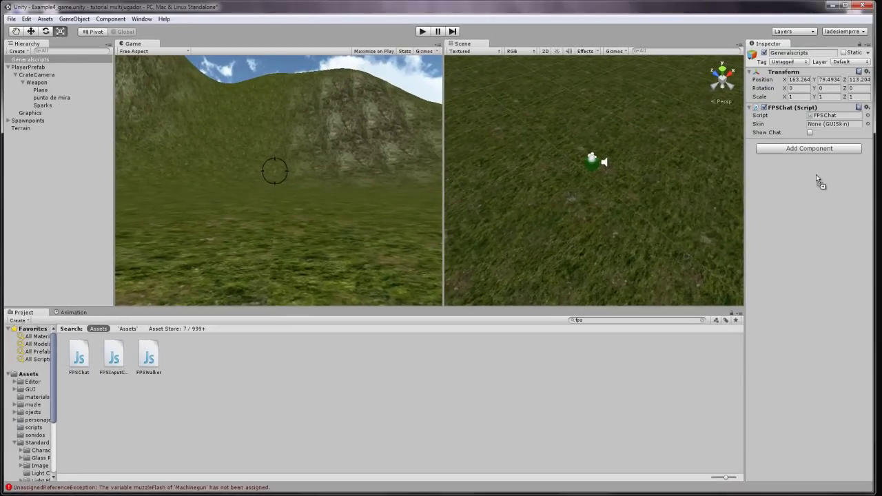
left_click(563, 321)
type("chat")
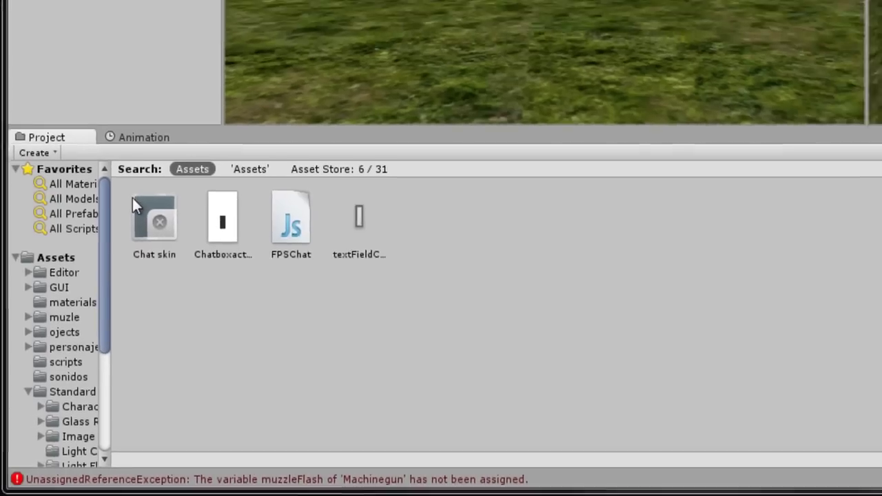
left_click_drag(78, 355, 136, 337)
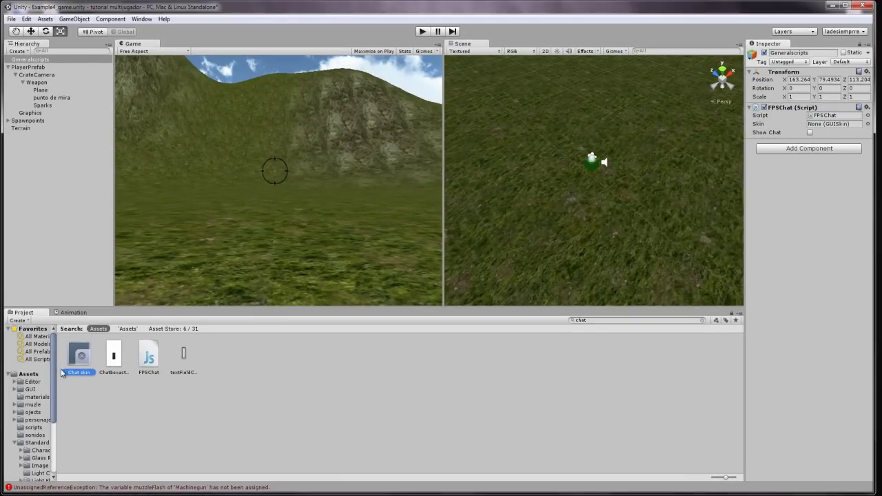
mouse_move(137, 337)
left_mouse_down()
mouse_move(531, 305)
mouse_move(828, 128)
left_mouse_up()
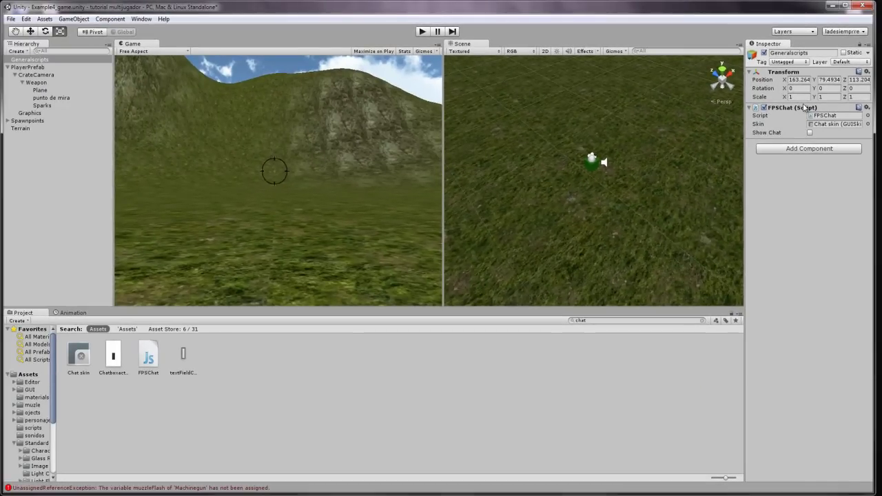
Add a Game Setup component to GeneralScripts.
left_click(801, 149)
type("game")
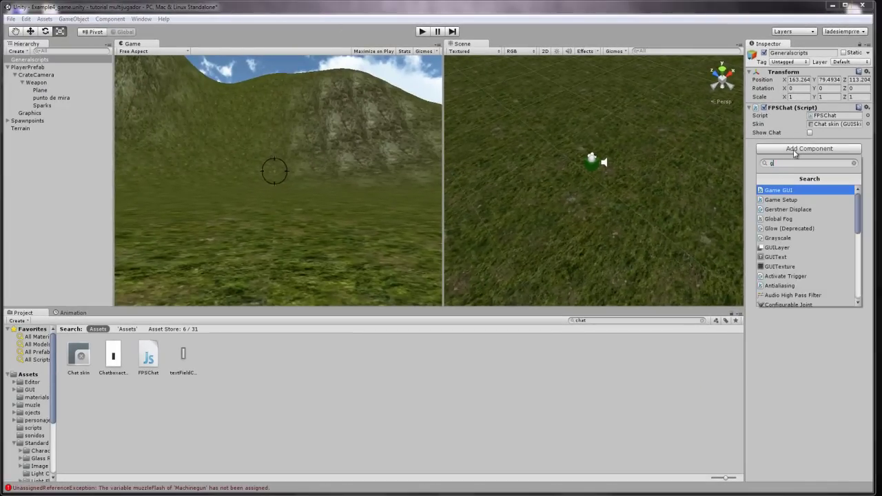
left_click(788, 202)
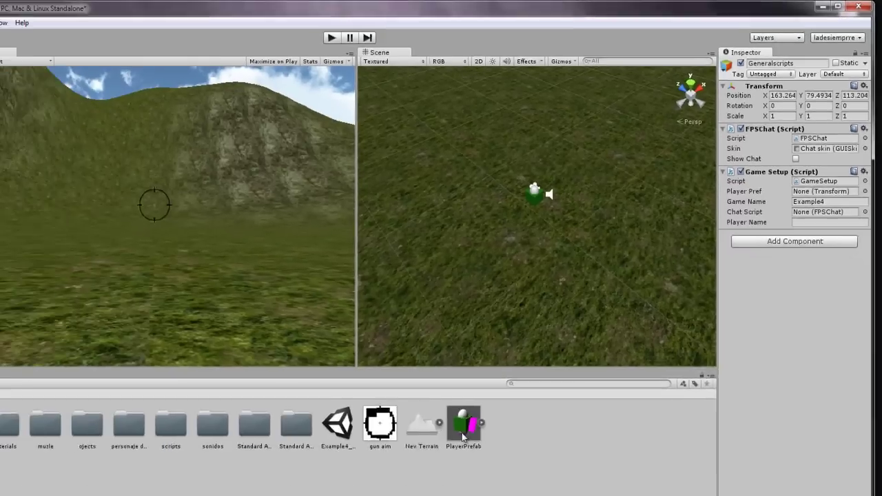
Set Game Setup's Player Pref to the PlayerPrefab asset.
left_click(463, 437)
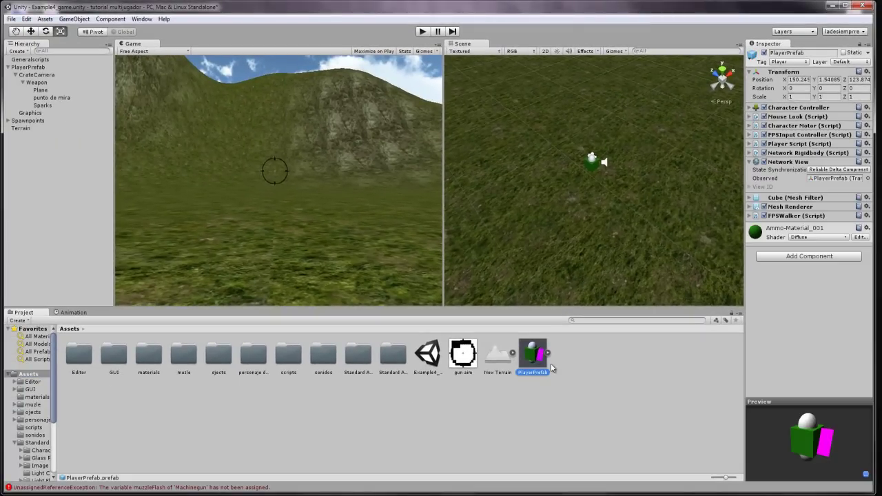
left_click(597, 417)
left_click(547, 373)
key("Delete")
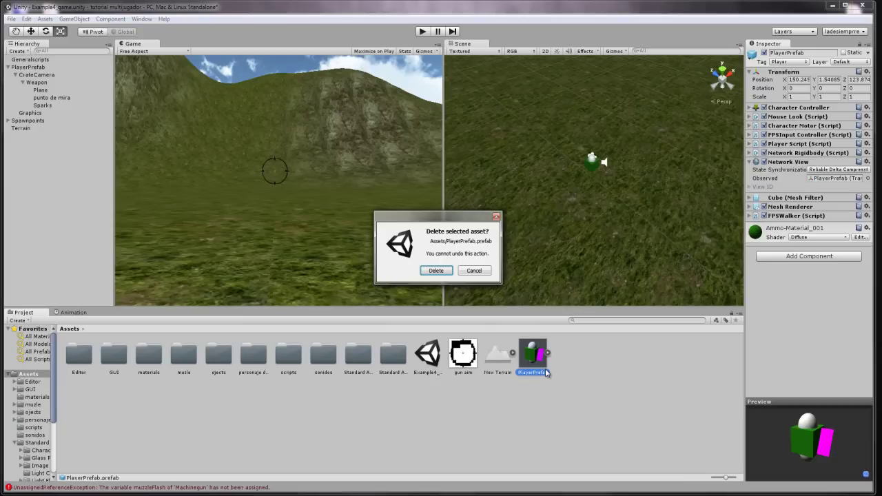
key("Return")
left_click(2, 67)
left_click(544, 388)
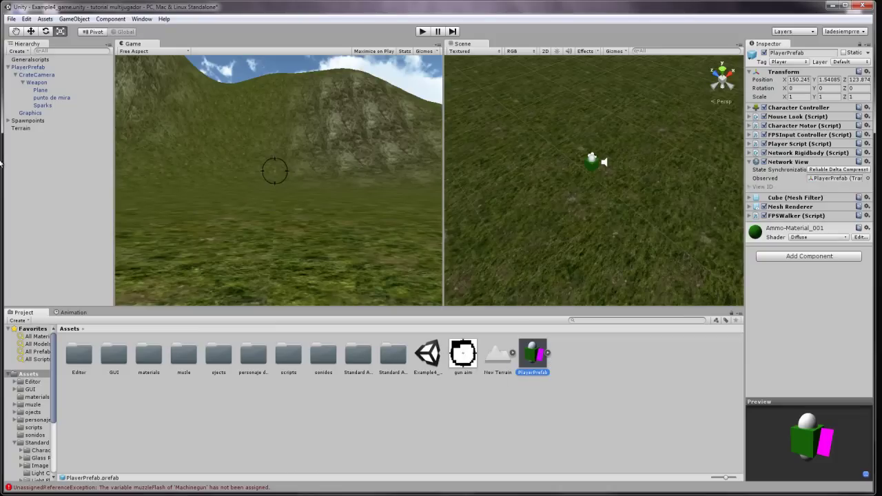
left_click(38, 60)
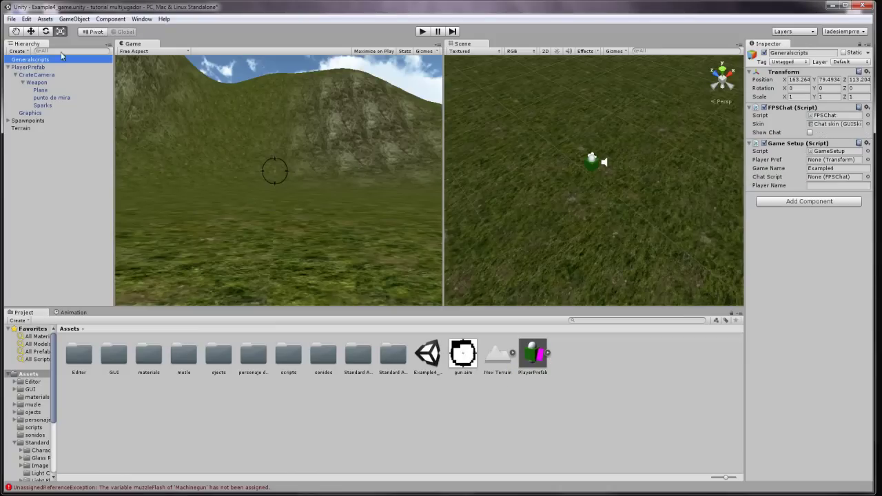
left_click(823, 160)
left_click_drag(533, 354, 816, 160)
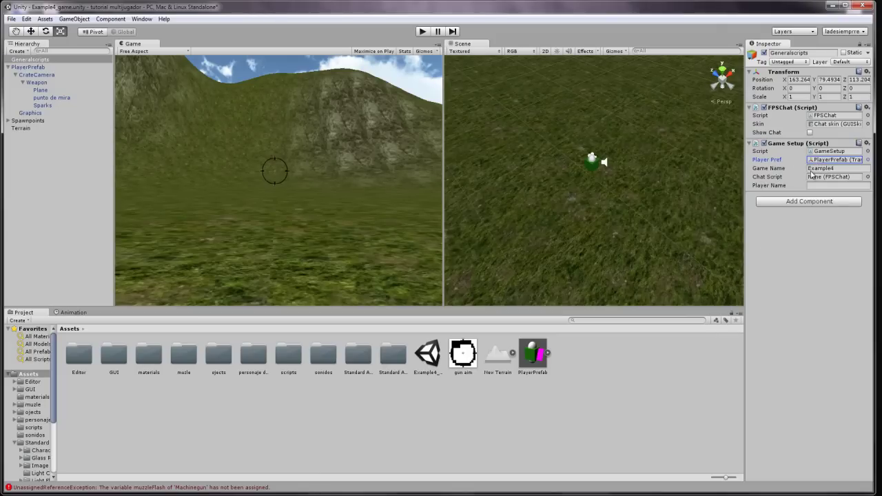
Change the Game Name from Example4 to Example43.
left_click(8, 120)
left_click(9, 120)
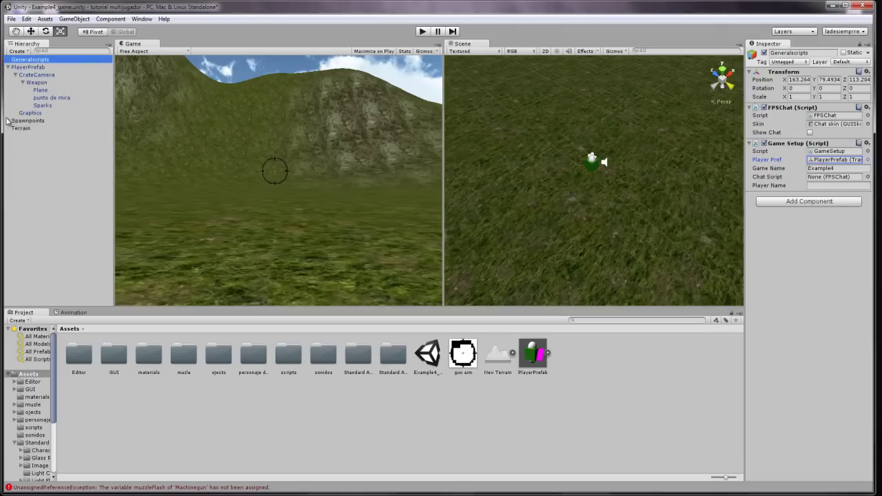
left_click(841, 169)
left_click(843, 169)
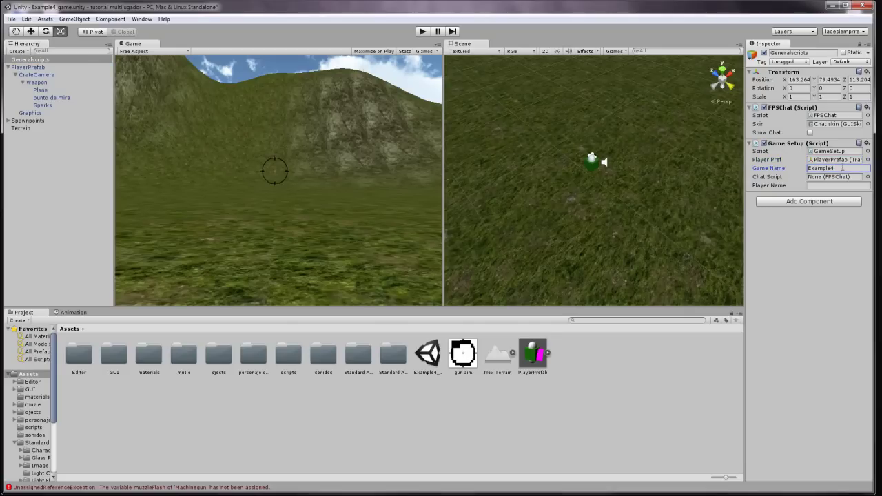
type("3")
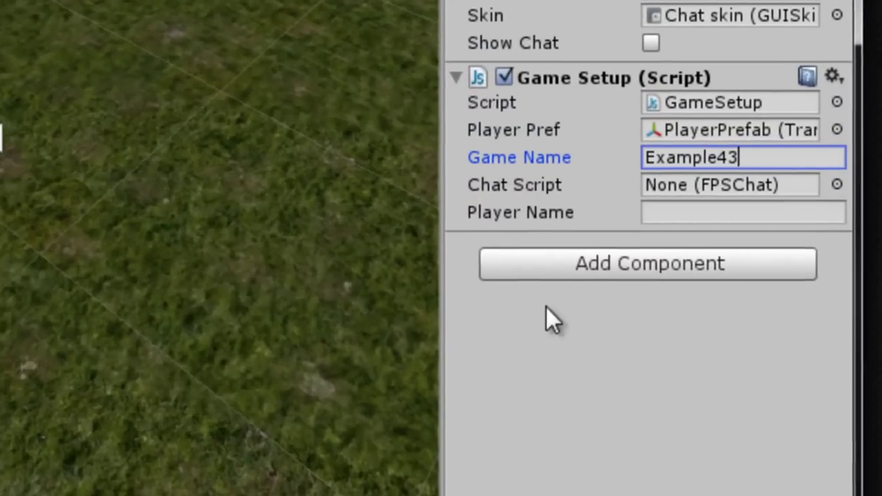
Add a Network View to Generalscripts with State Synchronization Off and Observed None.
left_click(779, 203)
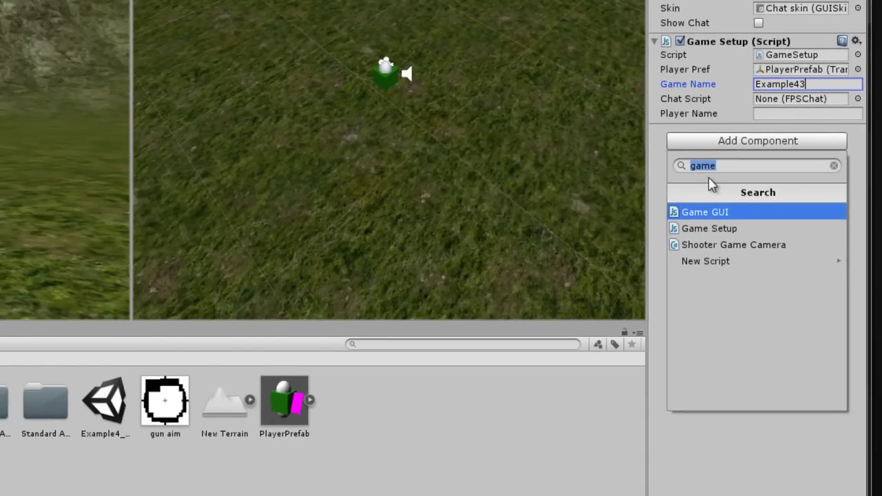
type("netw")
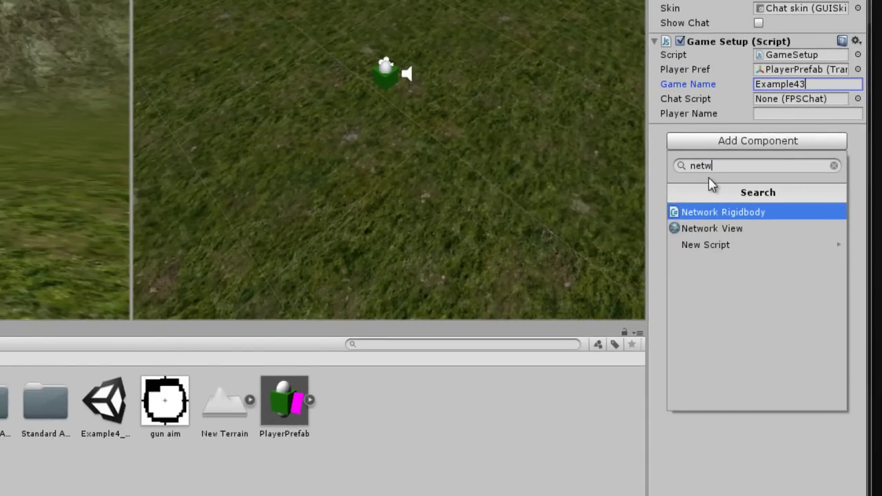
key("Down")
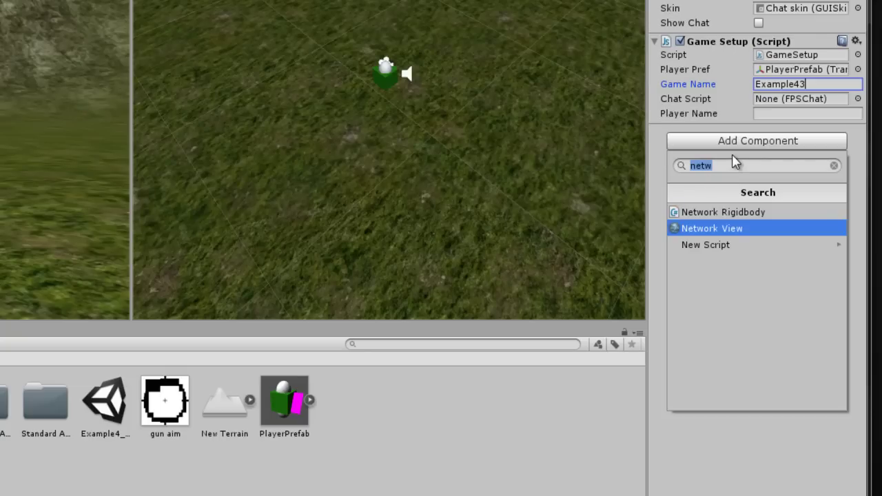
key("Return")
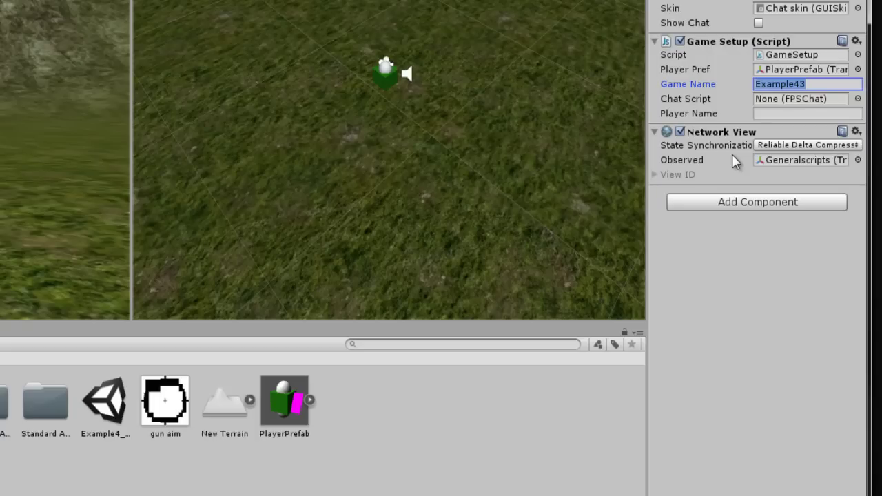
left_click(803, 146)
left_click(793, 166)
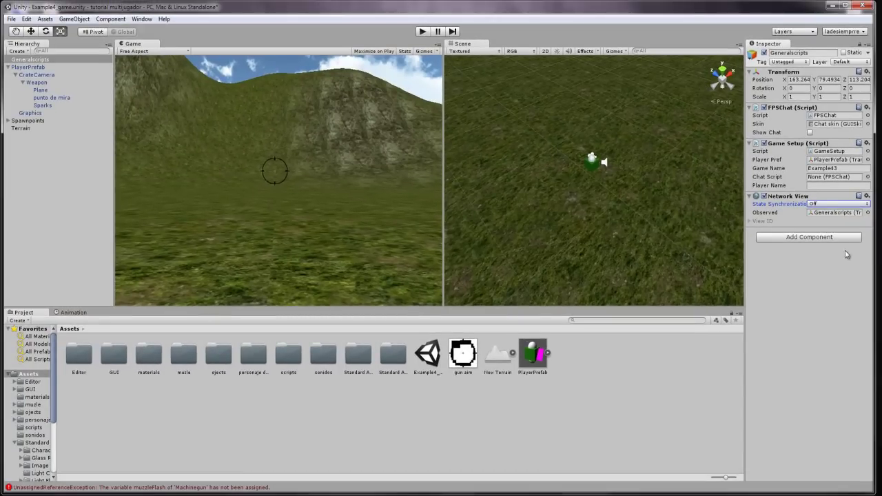
left_click(868, 213)
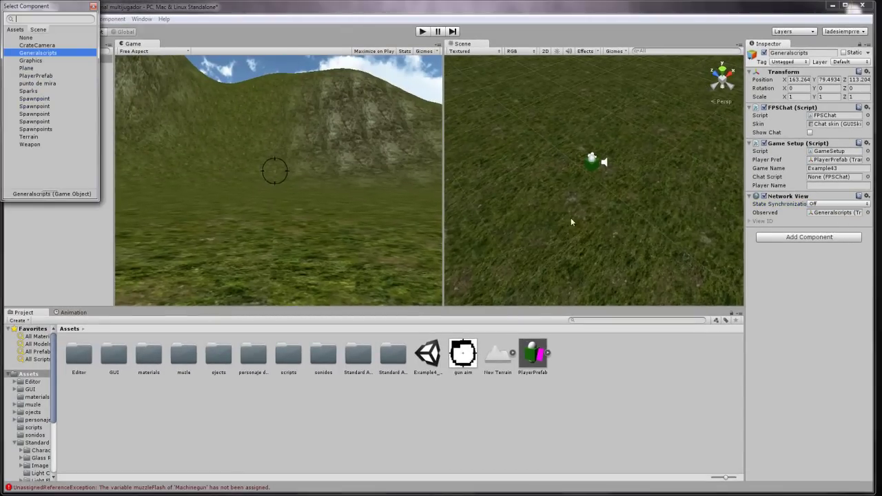
left_click(25, 38)
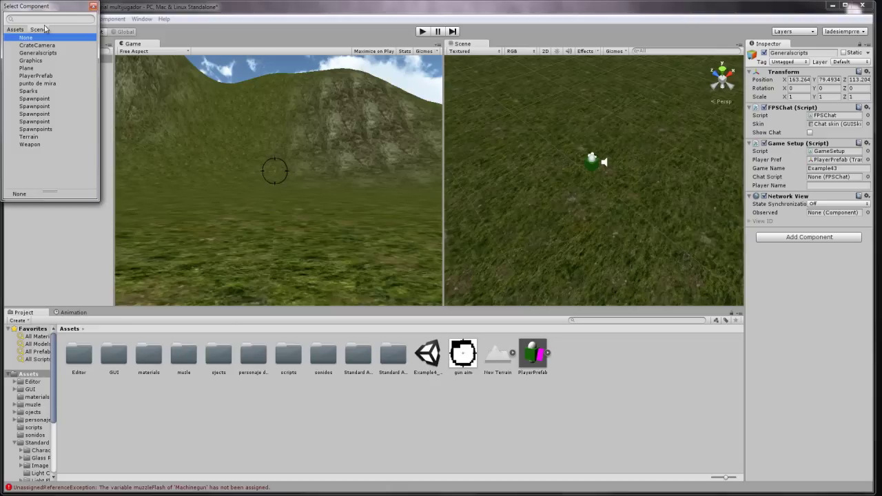
double_click(34, 38)
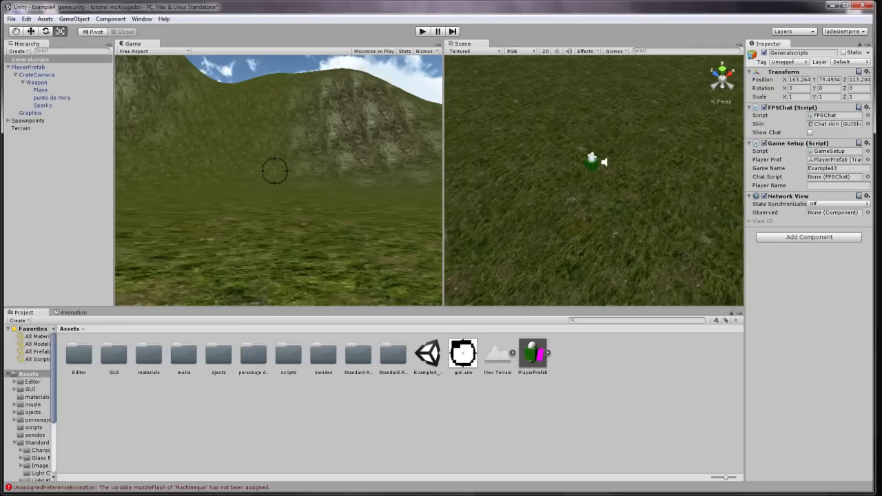
Check the PlayerPrefab's Mesh Renderer toggle, then return to Generalscripts.
left_click(28, 67)
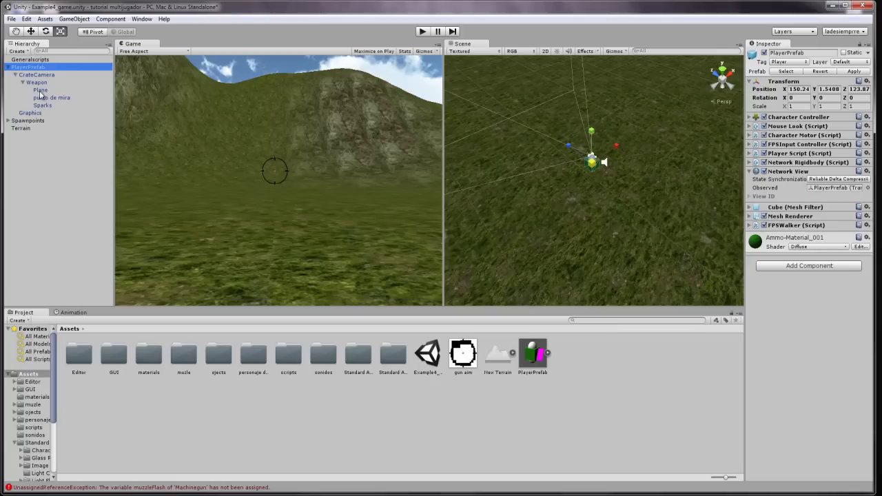
left_click(765, 216)
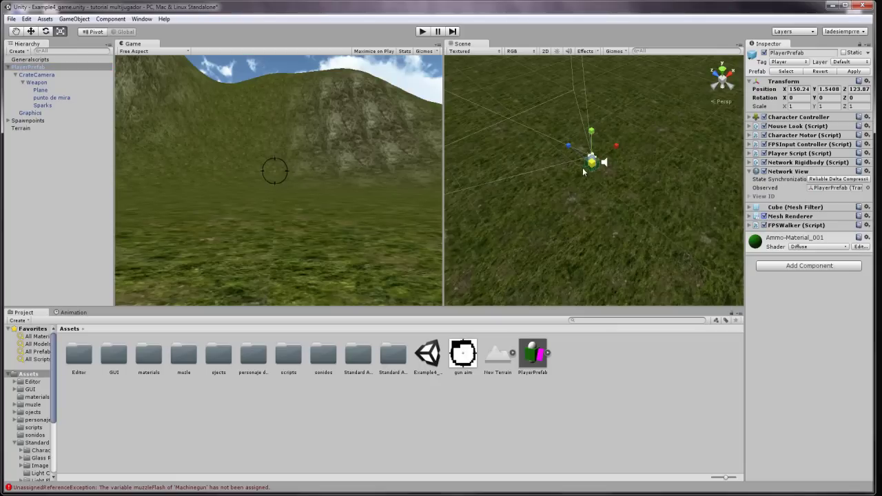
left_click(765, 216)
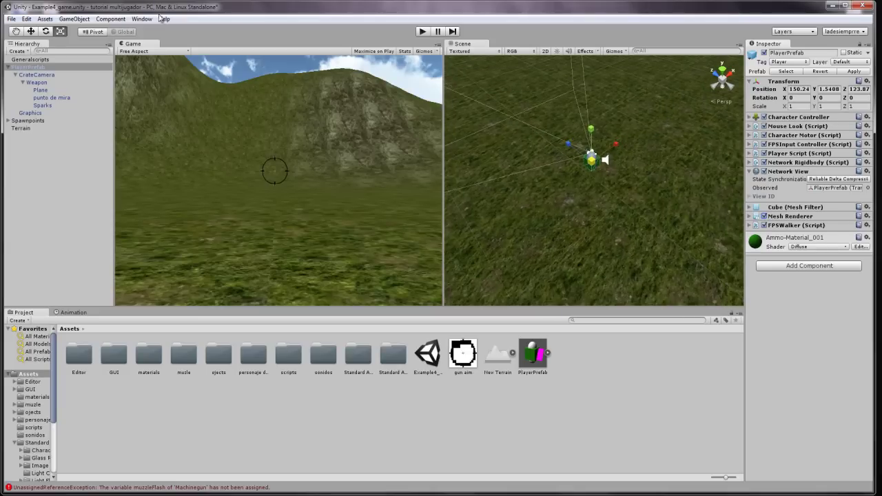
left_click(44, 59)
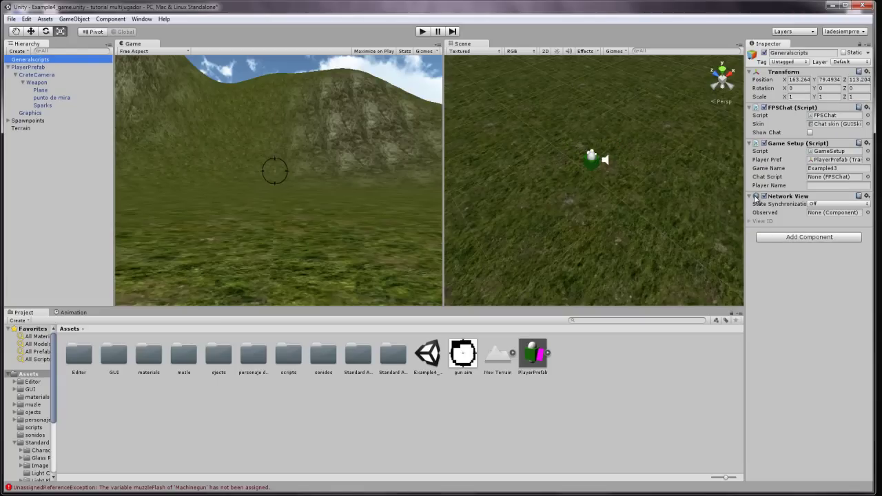
Add a Score Board script to Generalscripts.
left_click(806, 240)
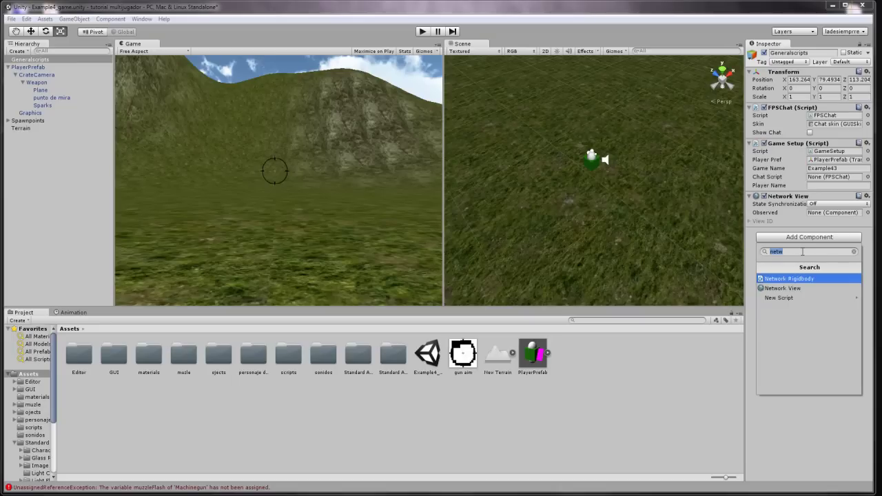
type("score")
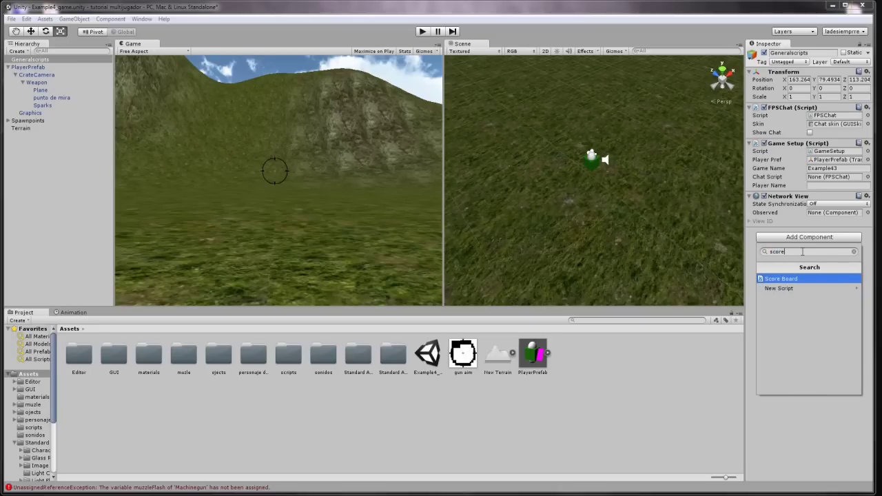
key("Return")
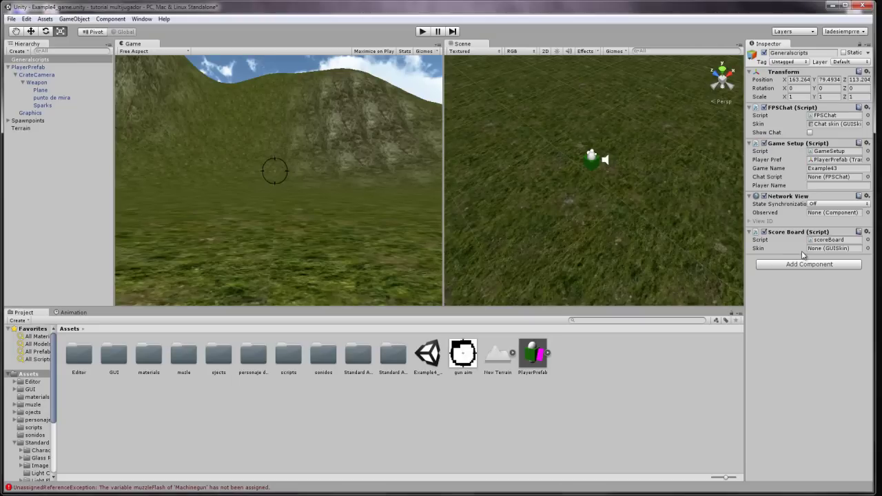
Add a GUIText reading 'Scorebord' in the pf_tempesta font.
left_click(818, 266)
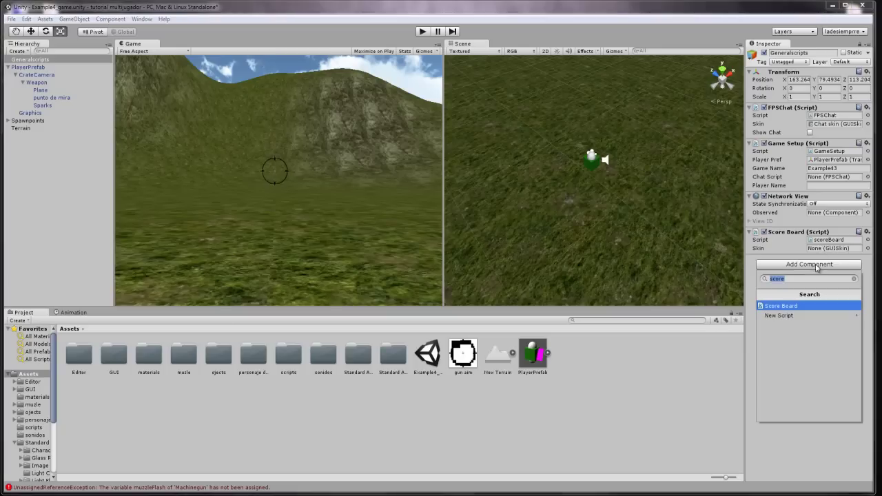
type("gui")
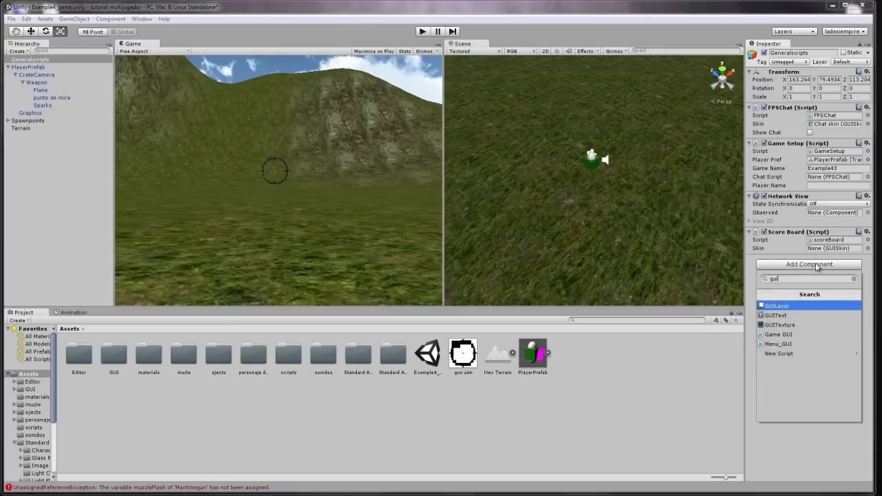
key("Down")
key("Return")
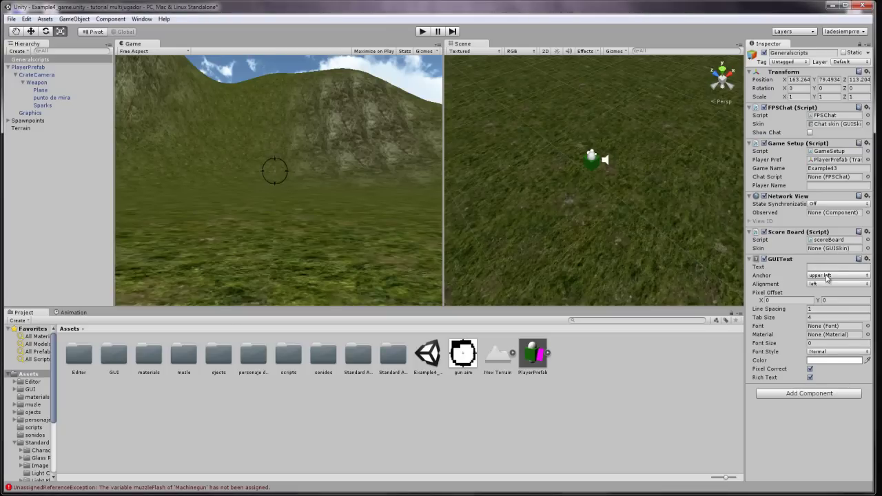
left_click(844, 269)
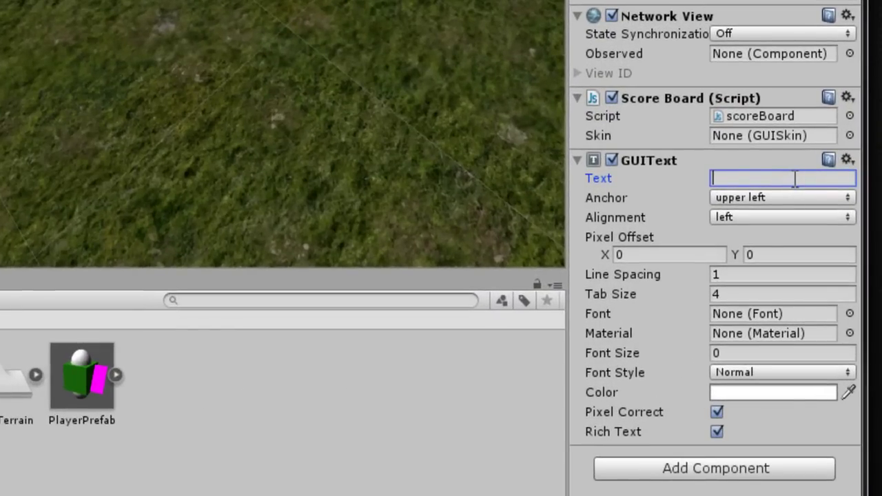
type("Scorebord")
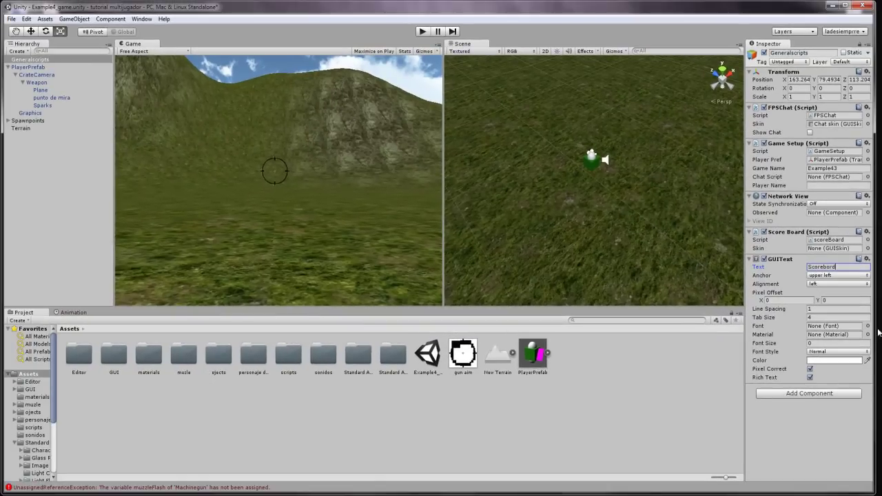
left_click(868, 326)
double_click(82, 60)
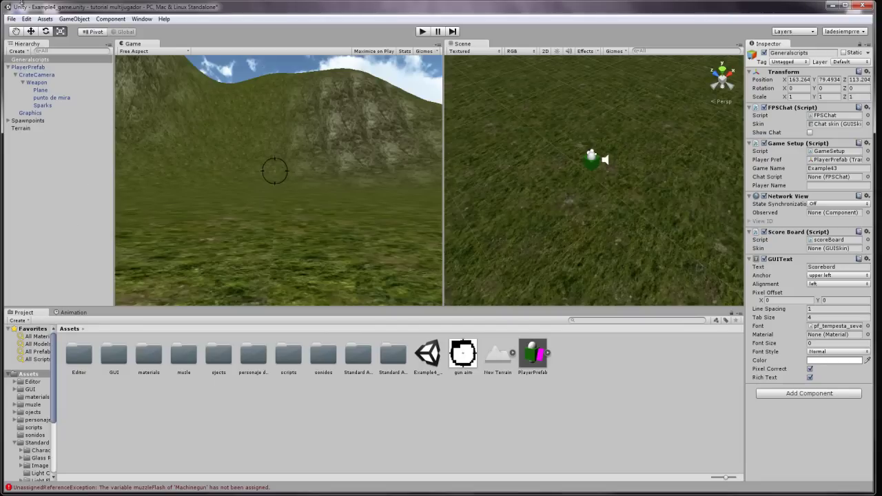
left_click(12, 19)
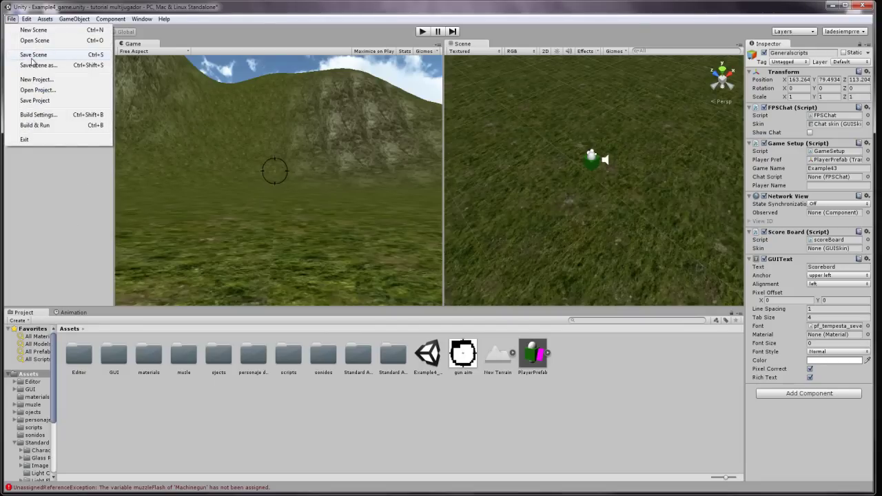
Save the game scene and play-test it, inspecting PlayerPrefab and Generalscripts while running.
left_click(31, 54)
left_click(423, 31)
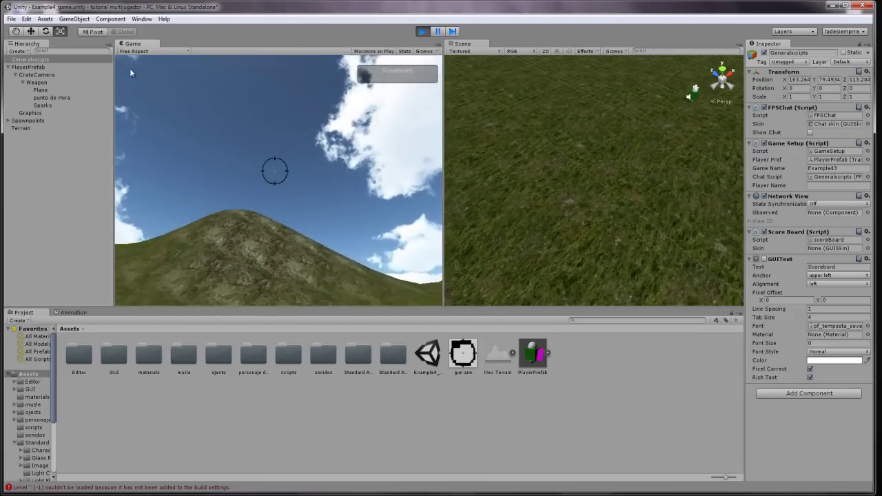
left_click(31, 68)
left_click(31, 60)
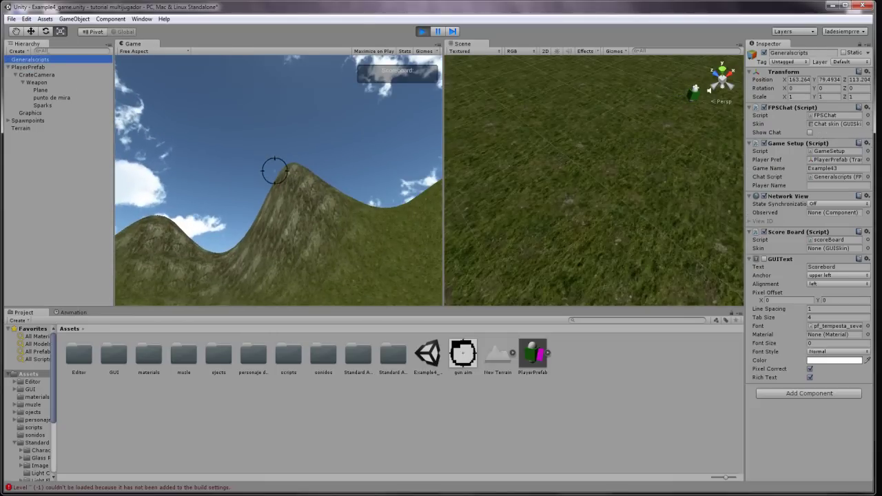
left_click(421, 33)
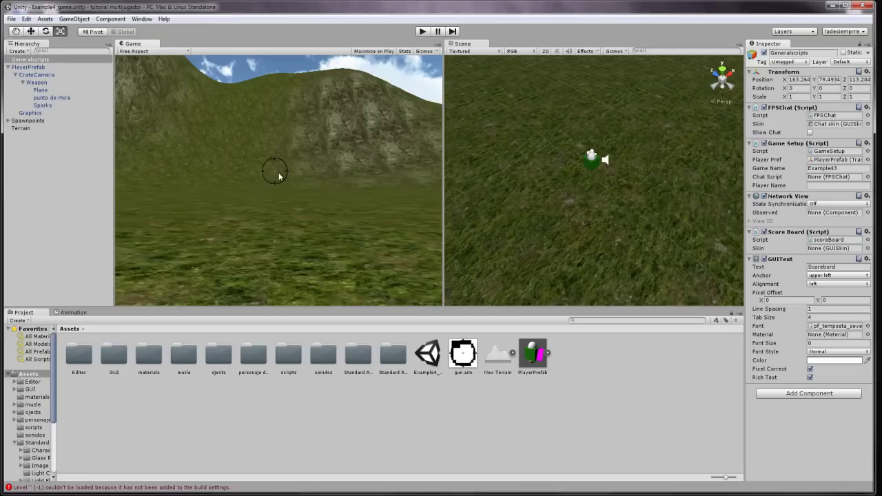
left_click(23, 68)
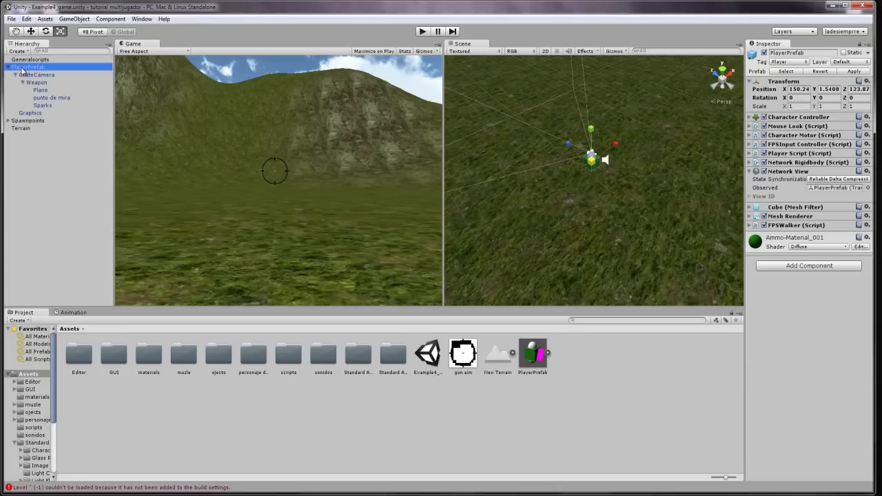
Delete the PlayerPrefab from the game scene's Hierarchy.
key("Delete")
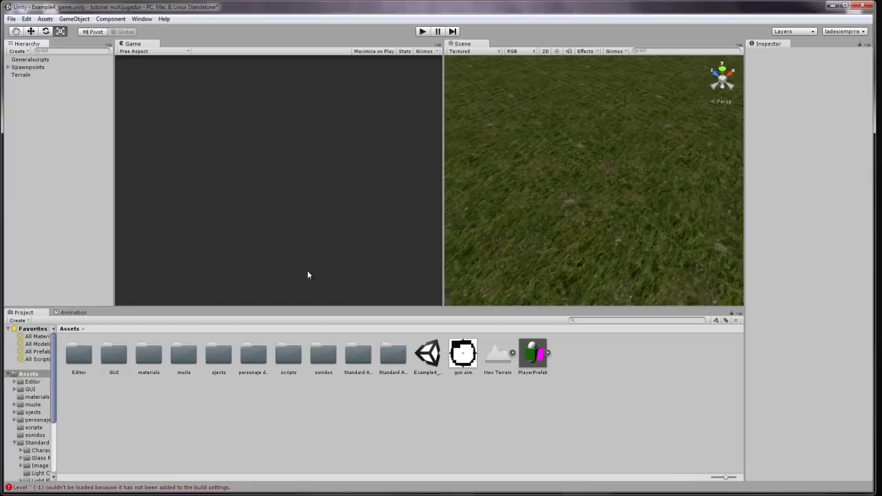
left_click(533, 353)
mouse_move(608, 159)
right_mouse_down()
mouse_move(668, 149)
mouse_move(510, 110)
right_mouse_up()
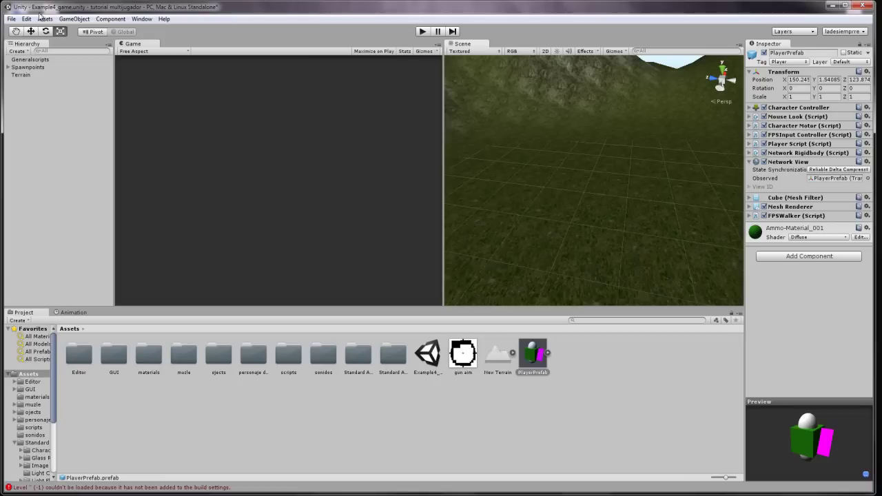
left_click(13, 19)
mouse_move(25, 18)
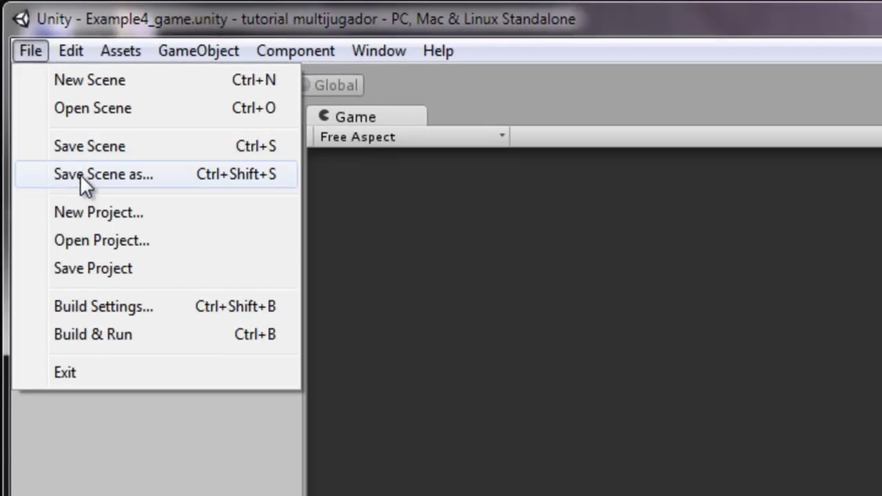
Create a new empty scene and set the Main Camera background to black.
left_click(103, 78)
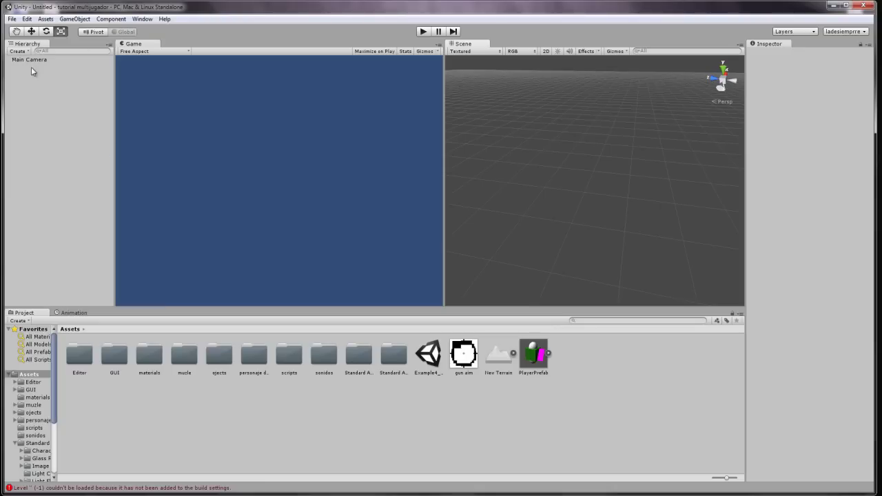
left_click(36, 61)
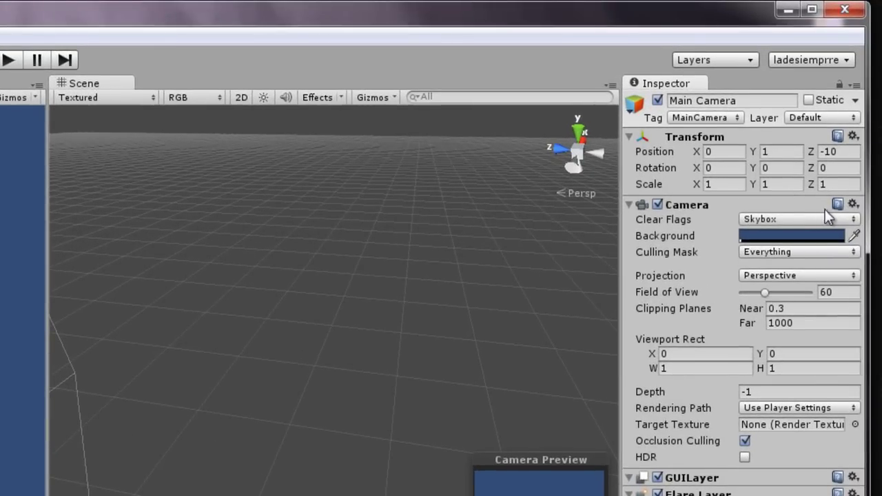
left_click(839, 231)
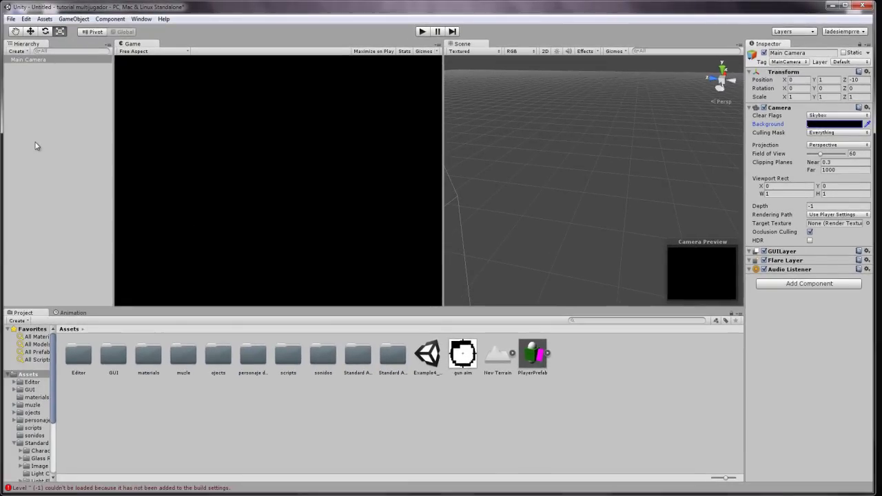
Create an empty GameObject and rename it LevelTitle.
left_click(74, 19)
left_click(78, 31)
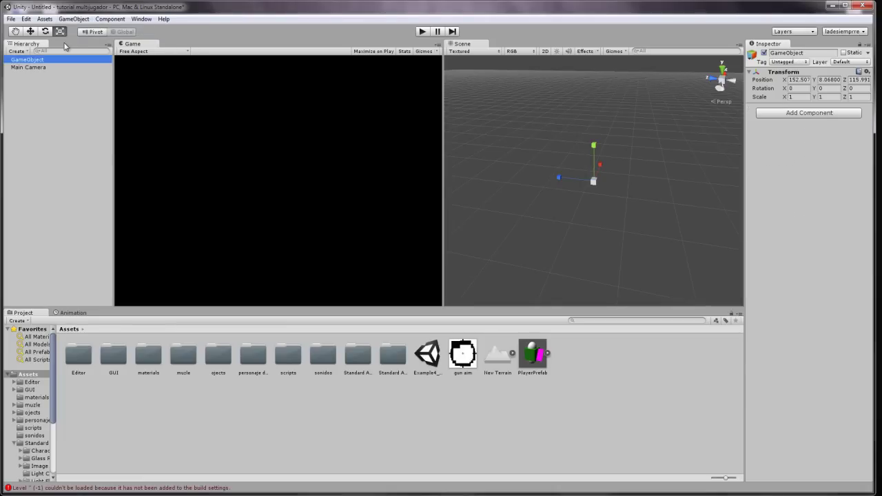
left_click(44, 61)
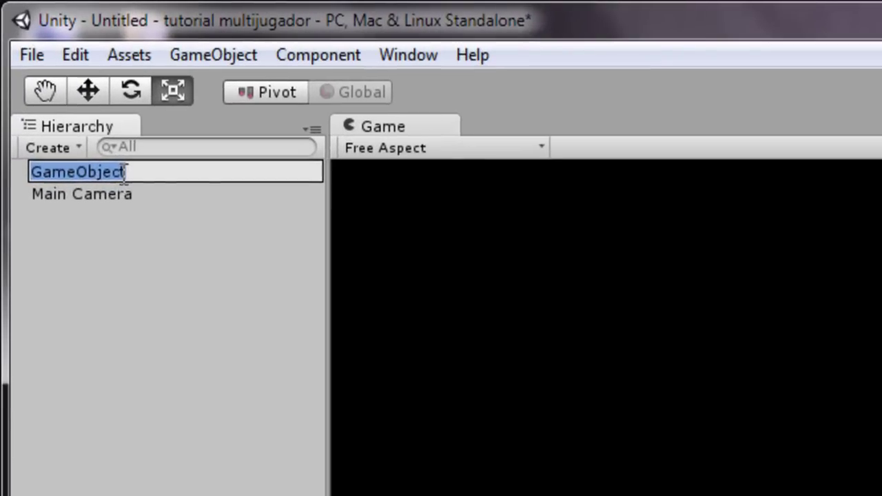
type("LevelTittle")
key("BackSpace")
key("BackSpace")
key("BackSpace")
type("le")
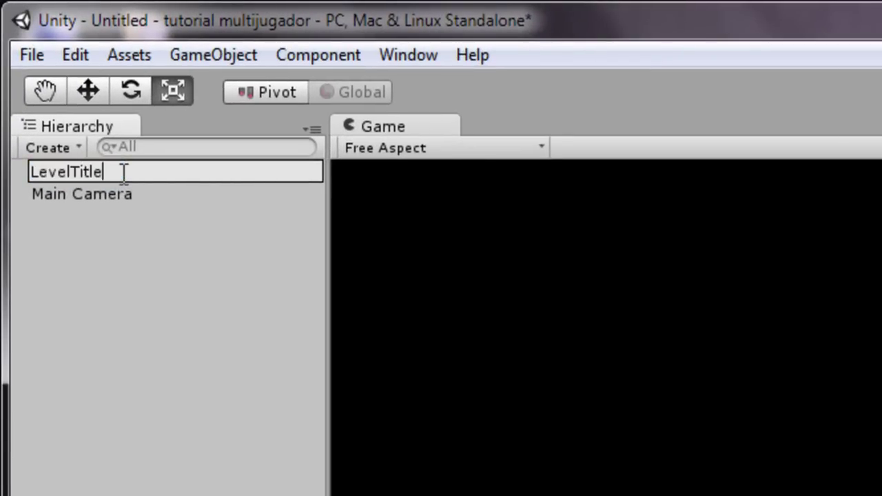
left_click(124, 335)
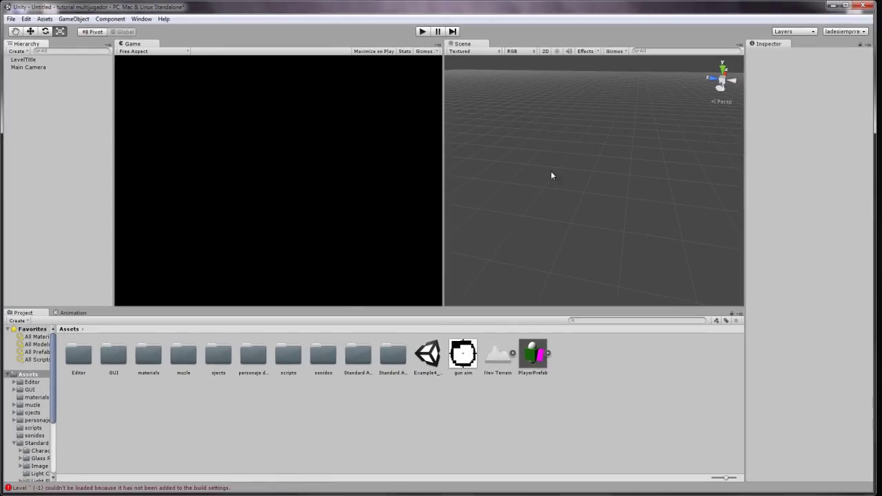
Add a GUIText to LevelTitle with the text 'Example 4 - Menu'.
left_click(24, 59)
left_click(836, 114)
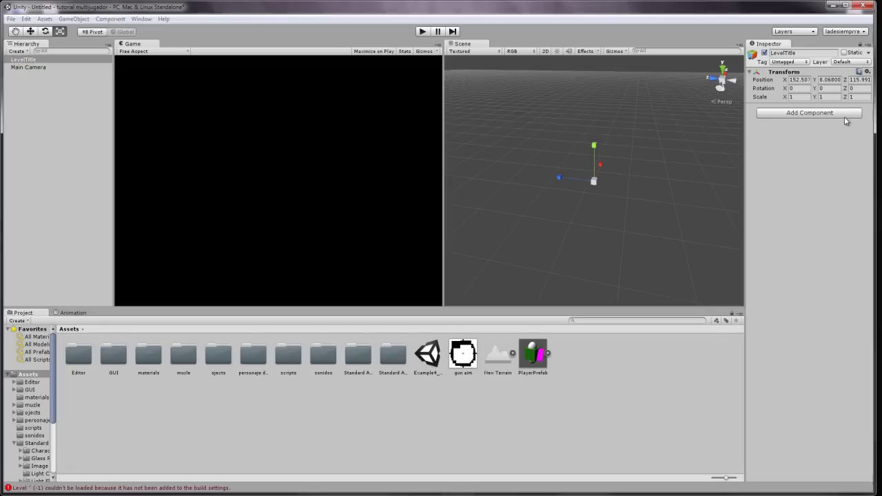
left_click(783, 164)
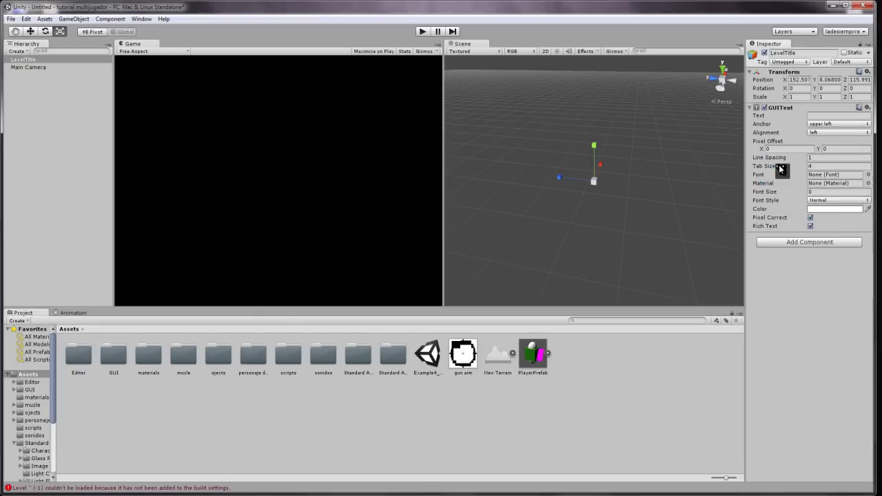
left_click(851, 115)
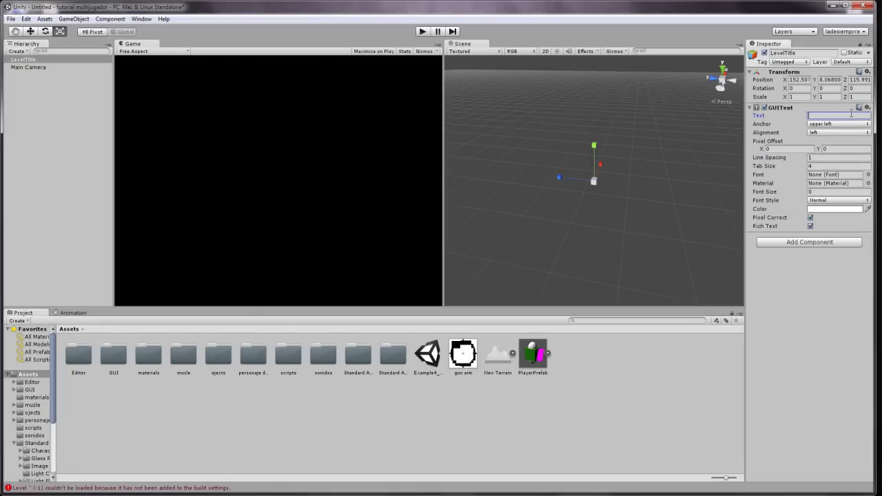
type("Example")
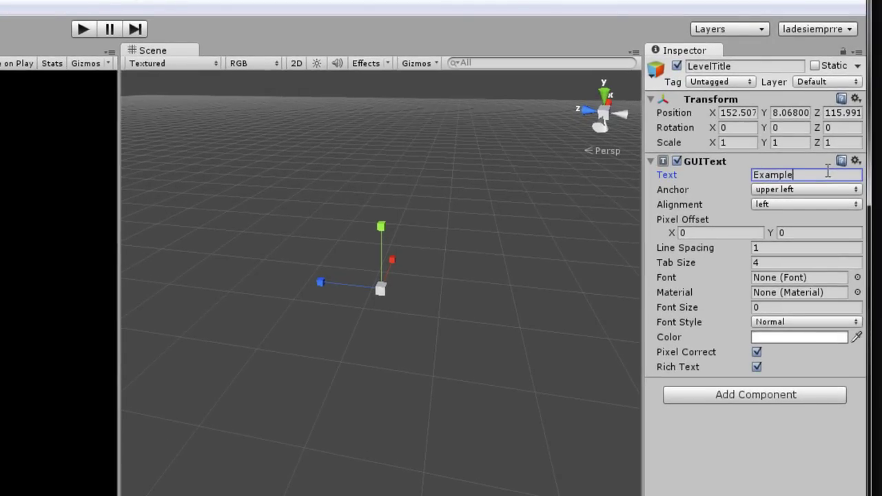
type(" 4")
type(" - ")
type("M")
type("enu")
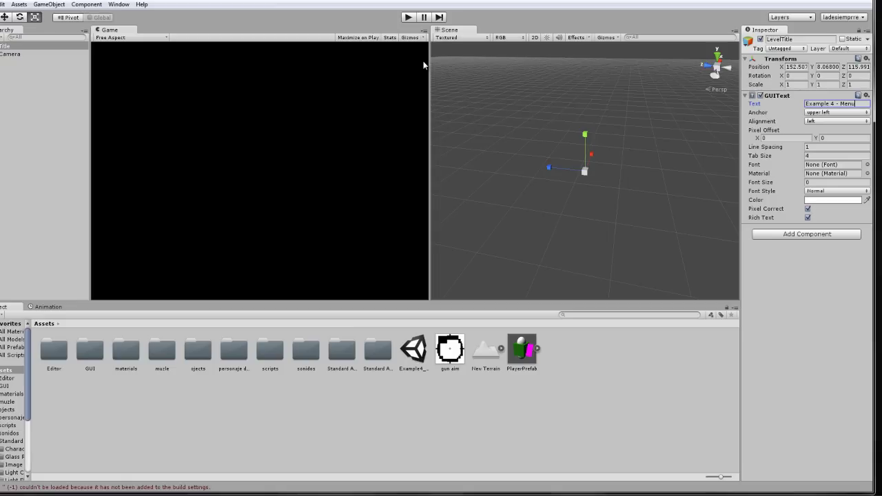
Anchor the title upper right, center-align it, and use the Arial font.
left_click(861, 114)
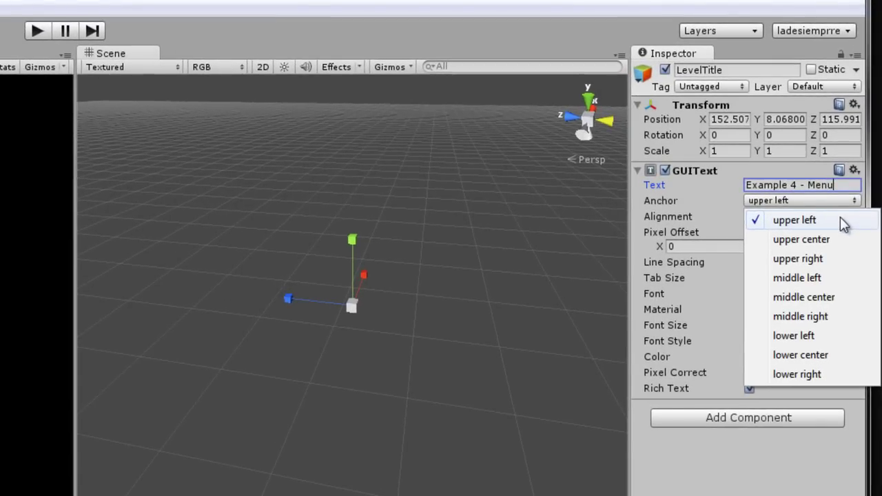
left_click(821, 258)
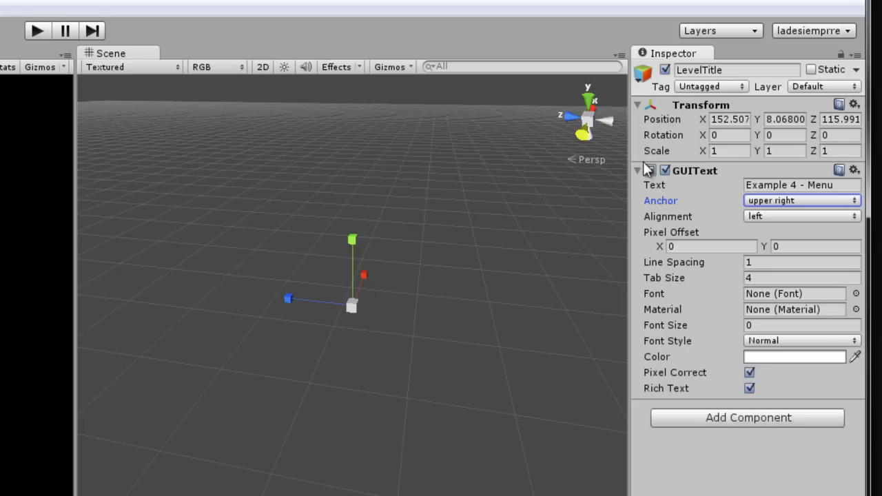
left_click(751, 216)
left_click(761, 255)
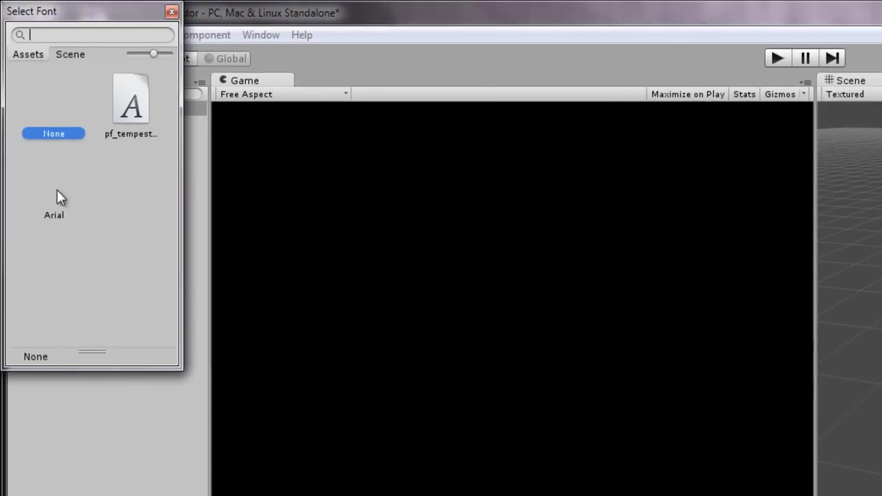
double_click(56, 190)
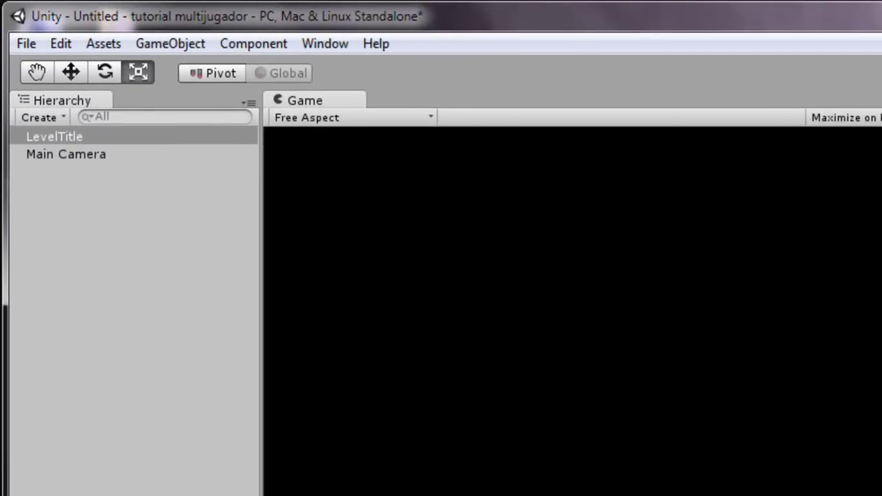
Create another empty GameObject, name it MenuCode in the Hierarchy, and select it.
left_click(196, 44)
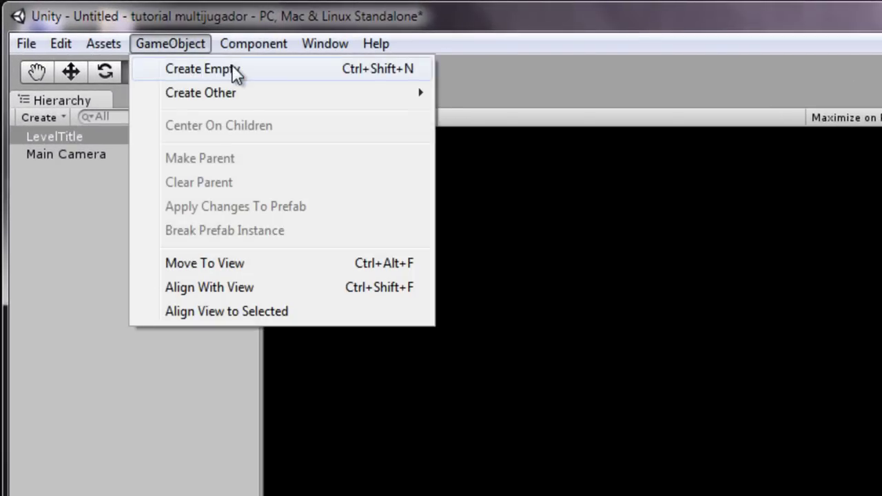
left_click(232, 65)
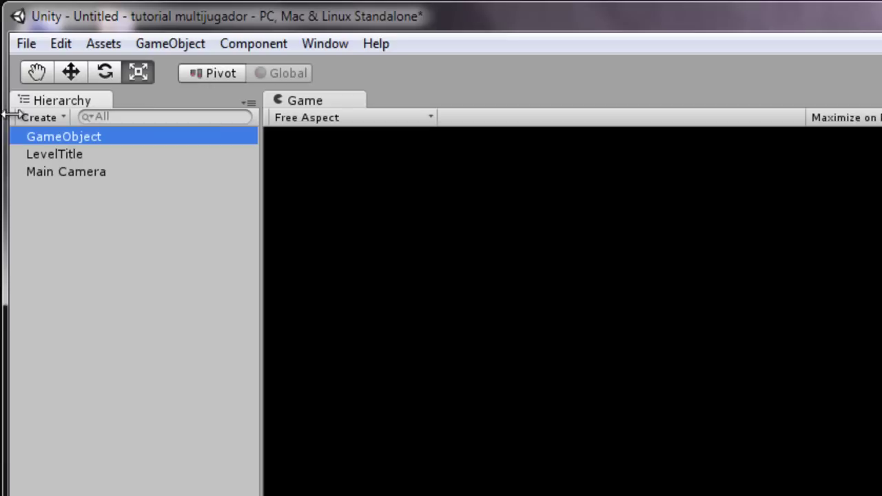
left_click(51, 142)
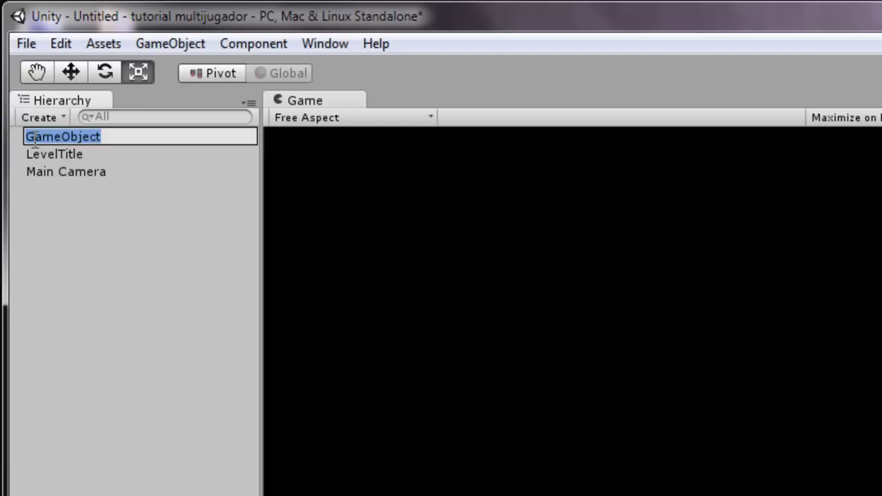
type("Menu")
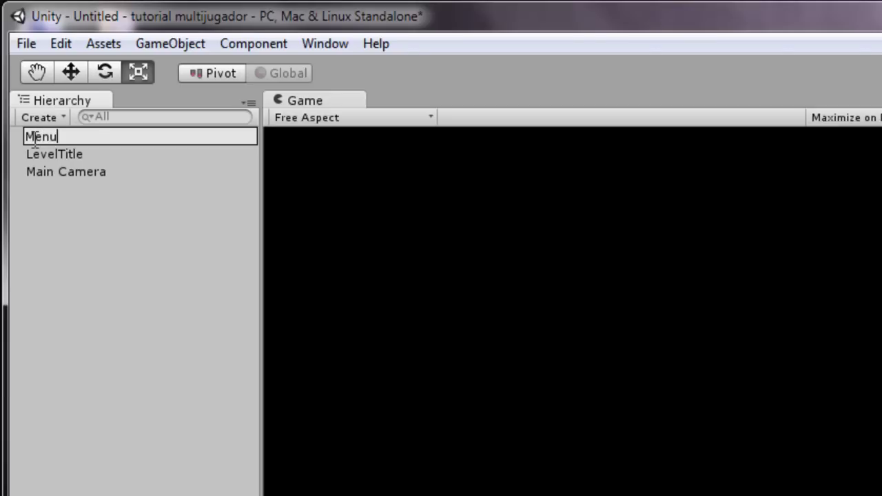
type("Code")
left_click(59, 190)
left_click(61, 168)
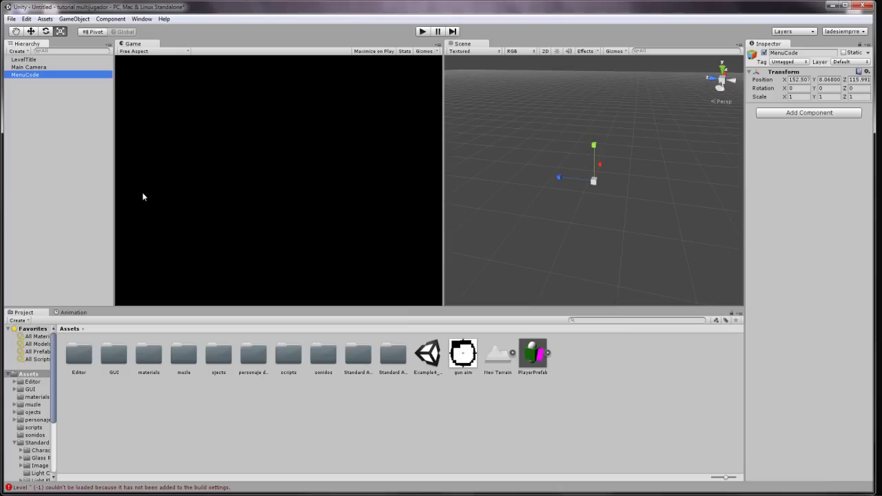
Attach Menu_GUI and Menu_multiplayer Code to MenuCode, checking Game Name Example4 and Server Port 35001.
left_click(809, 114)
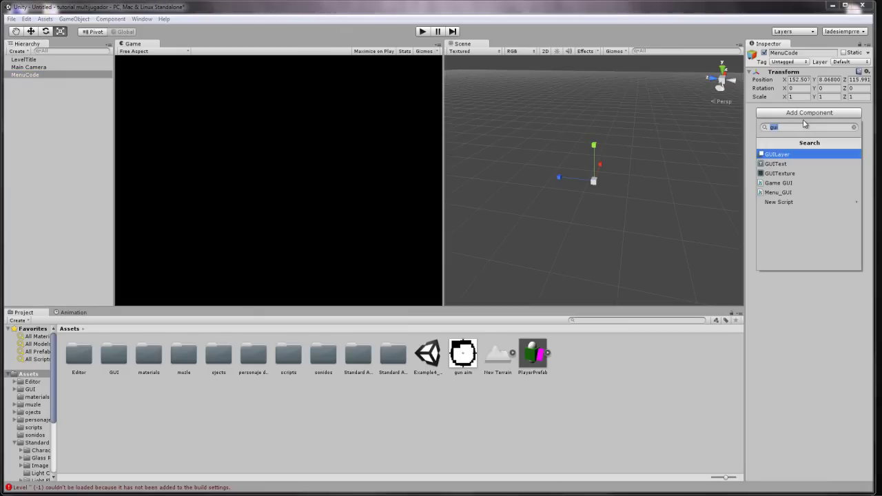
type("me")
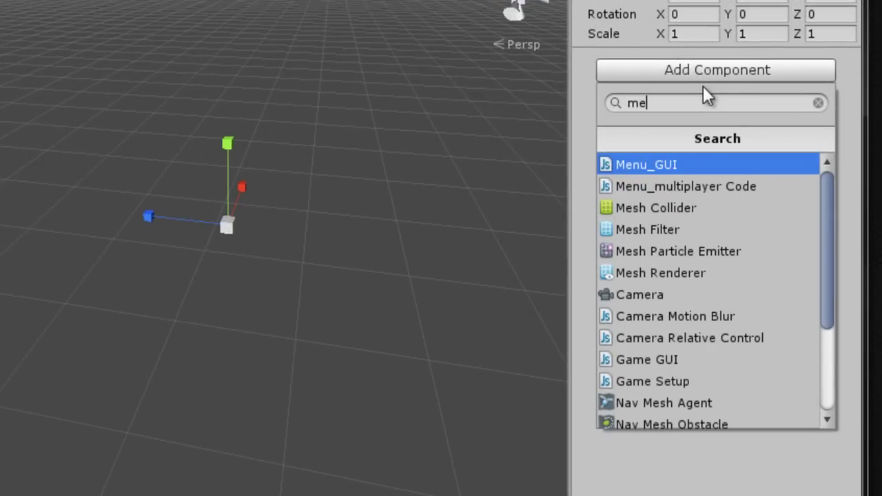
type("nu")
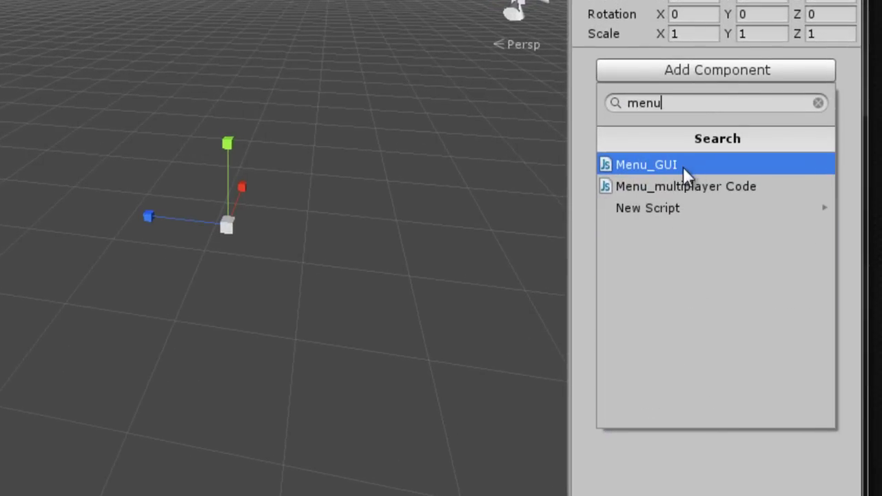
left_click(683, 167)
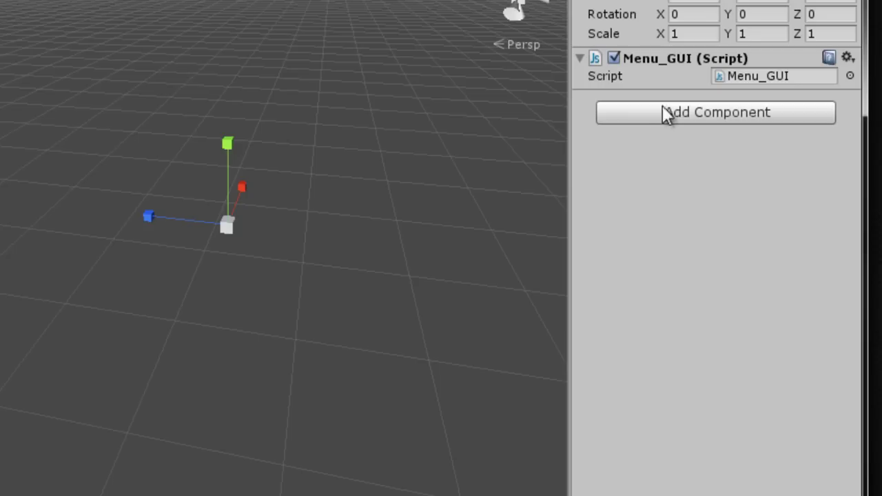
left_click(695, 118)
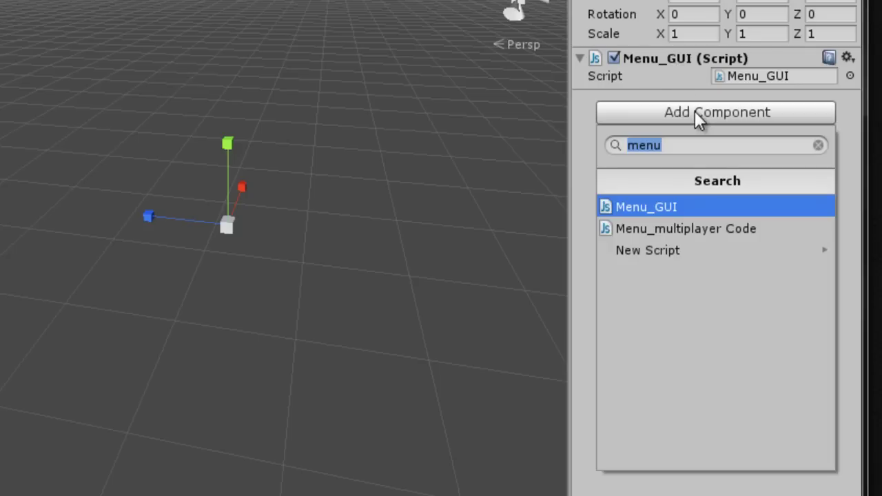
left_click(677, 229)
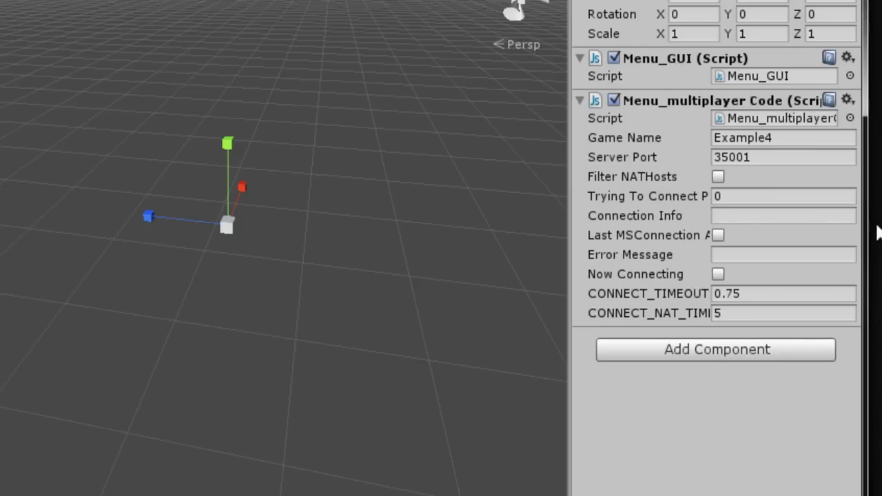
left_click(786, 136)
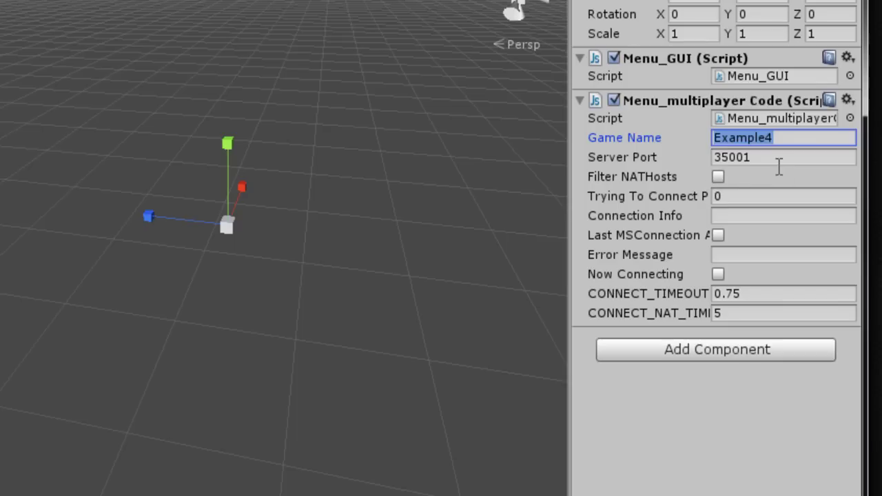
left_click(750, 155)
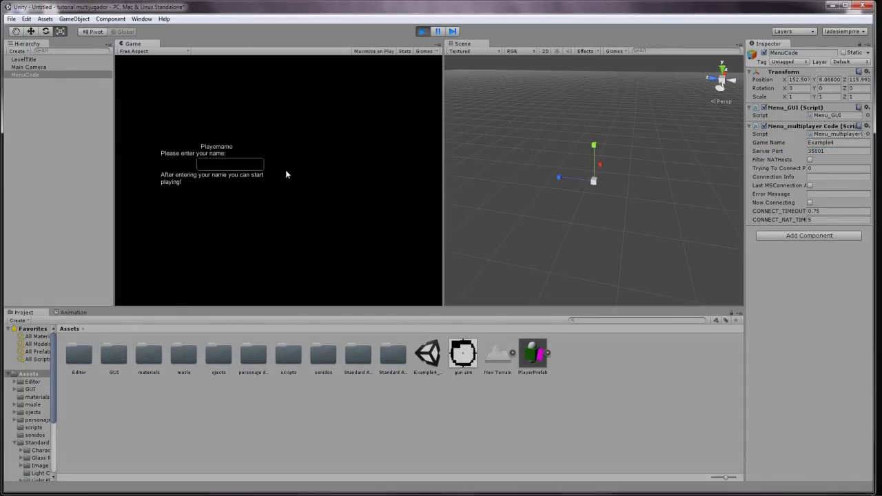
Enter a player name, host a server from Advanced, stop play, and select Example4_game.
left_click(214, 162)
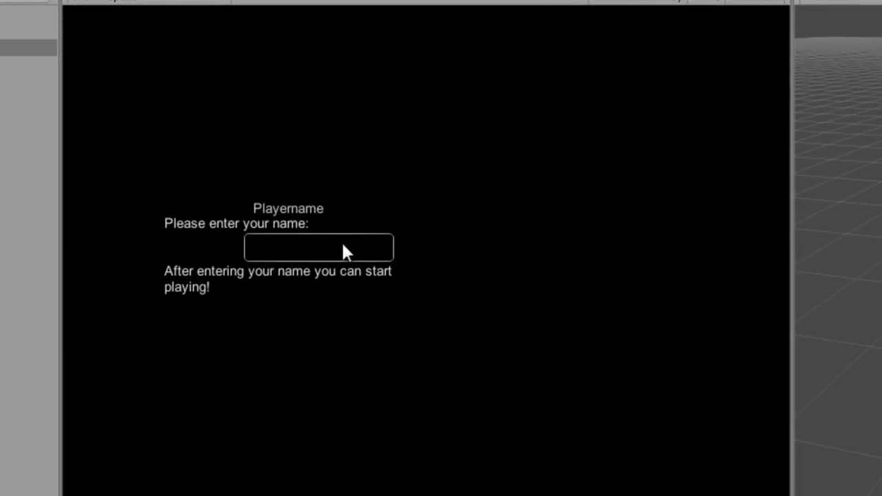
type("nodi")
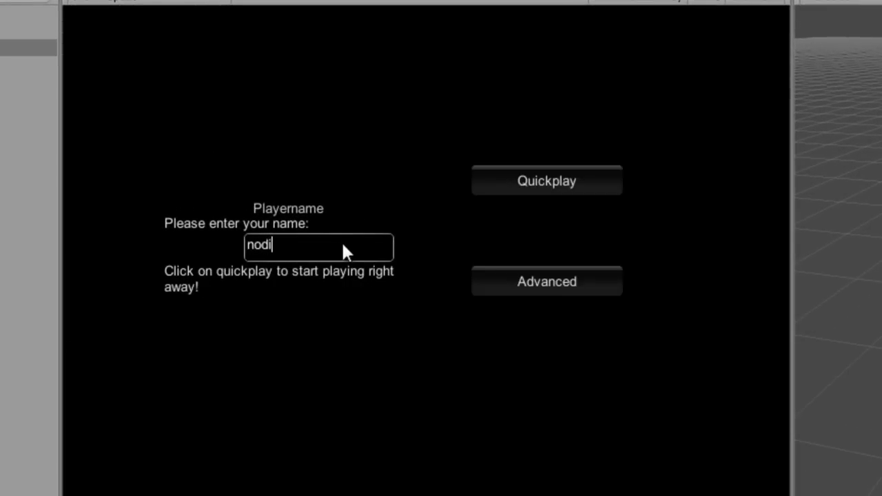
left_click(508, 289)
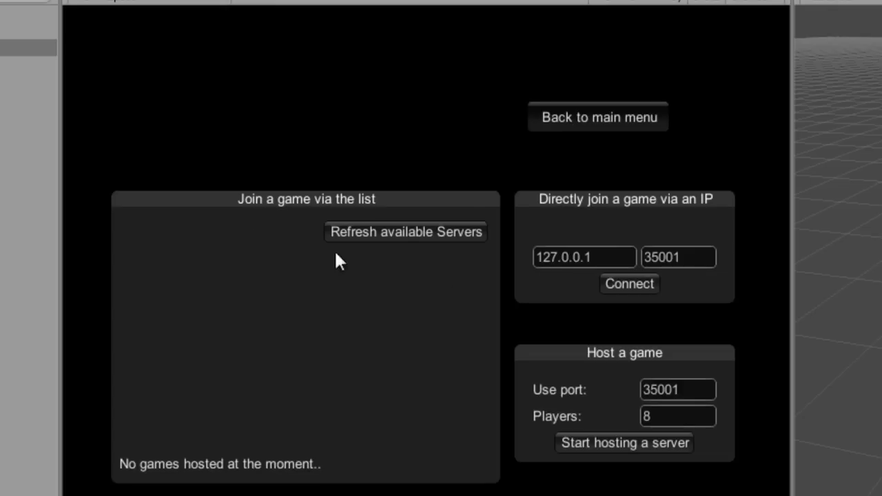
left_click(630, 441)
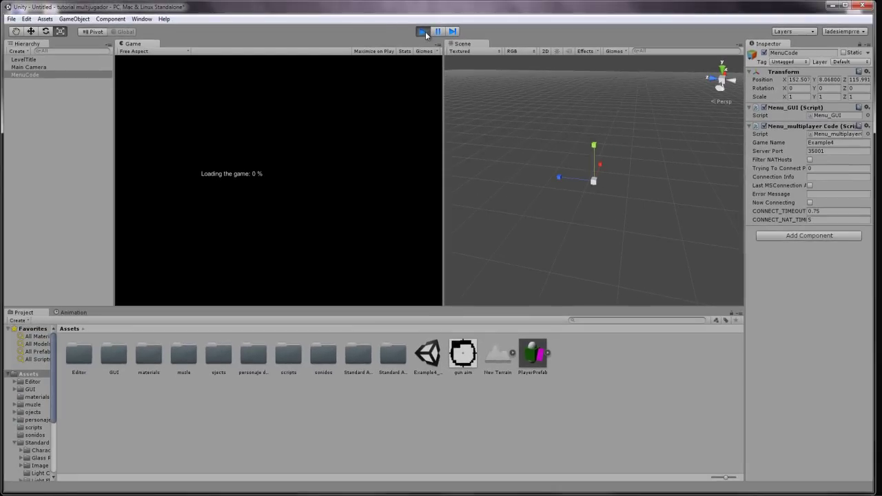
left_click(423, 32)
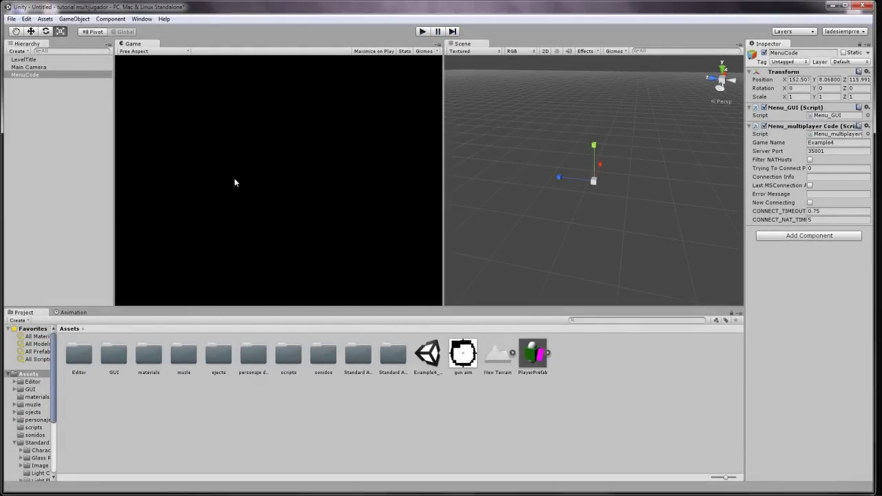
left_click(427, 352)
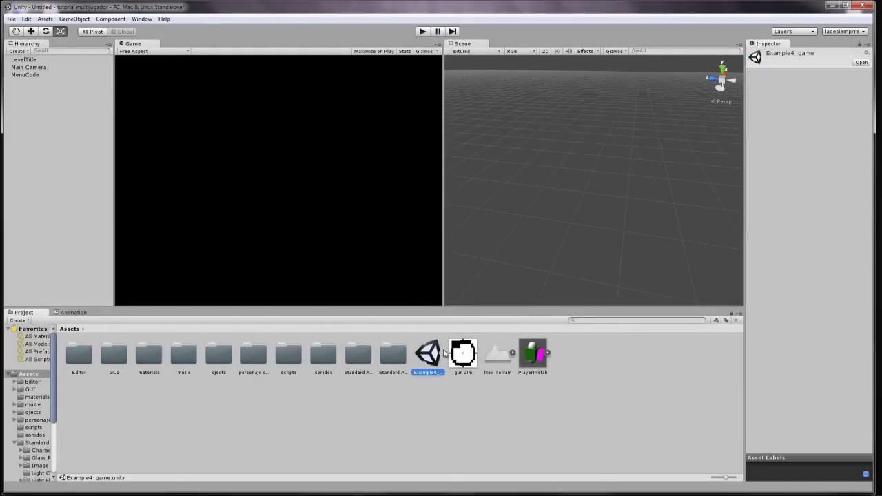
Save the current scene as Example4_menu.unity, replacing 'game' with 'menu' in the file name.
left_click(40, 193)
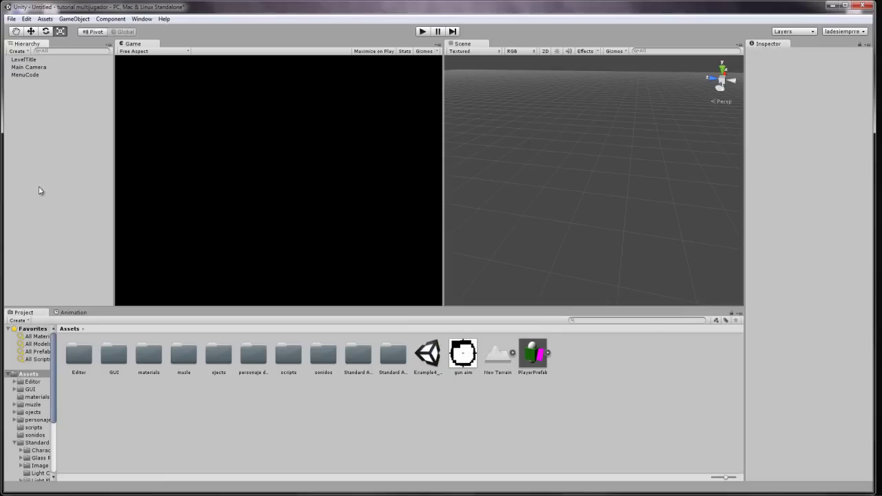
left_click(12, 20)
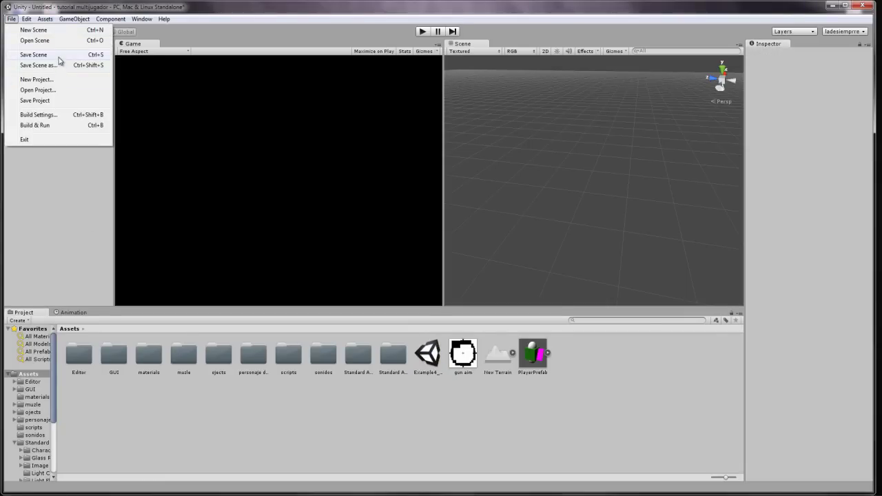
left_click(41, 55)
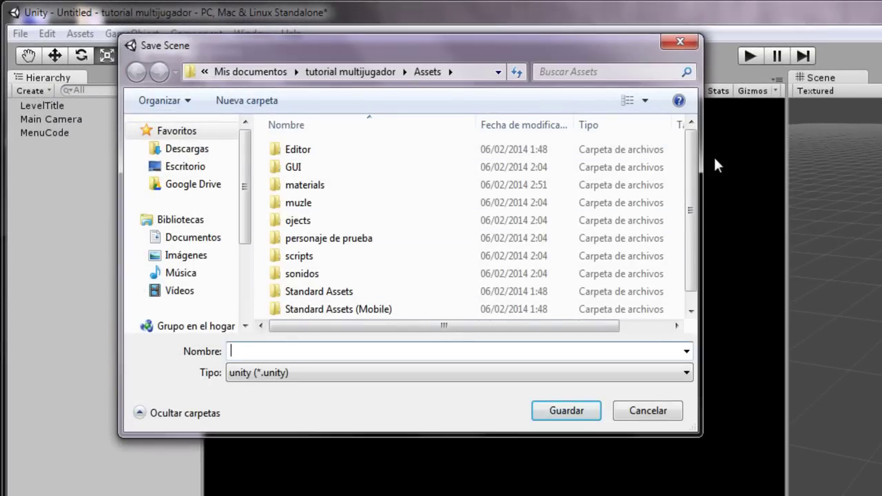
scroll(547, 281, "down", 1)
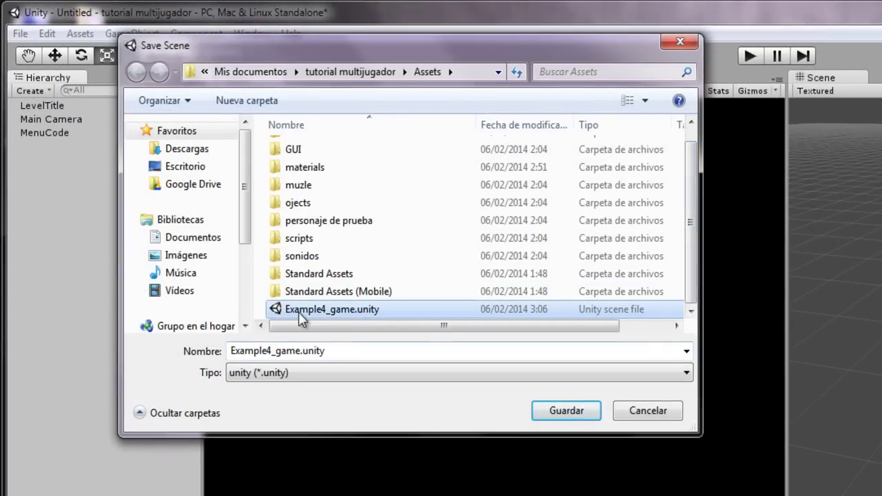
left_click(293, 351)
left_click_drag(296, 350, 280, 351)
key("Delete")
key("Delete")
type("menu")
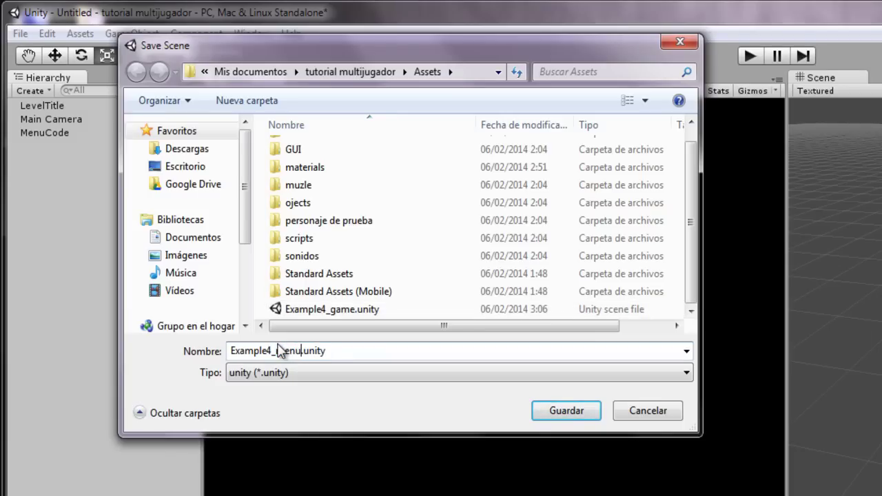
left_click(557, 411)
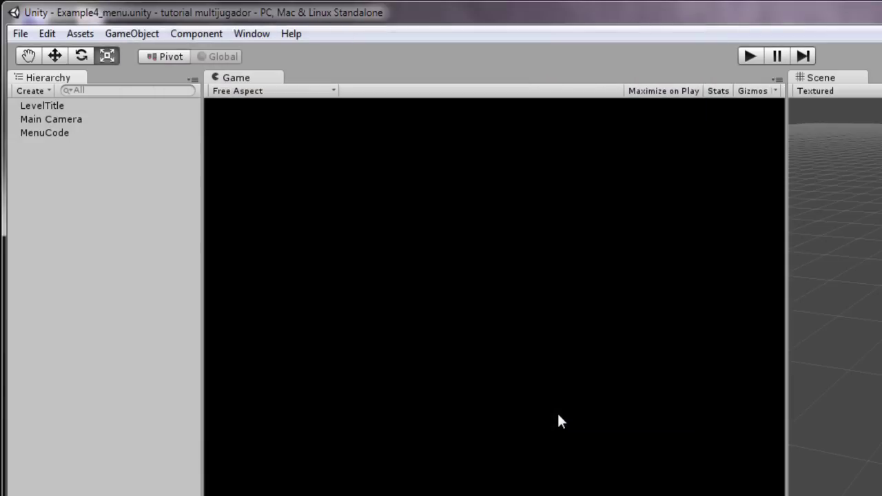
Play-test the saved menu scene, host a server until loading starts, and stop play mode.
left_click(750, 58)
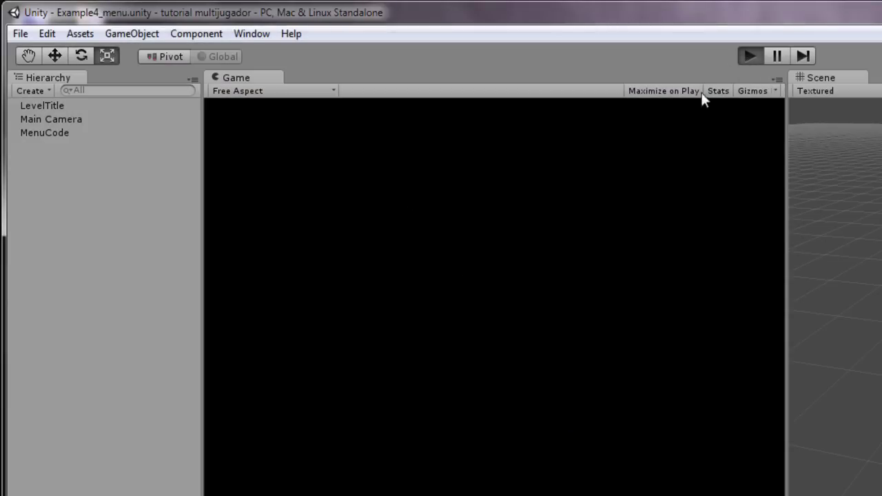
left_click(568, 321)
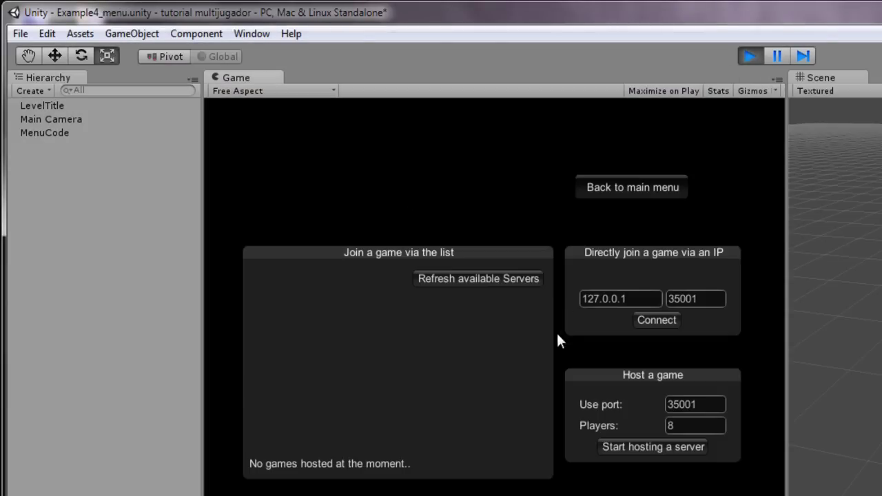
left_click(646, 444)
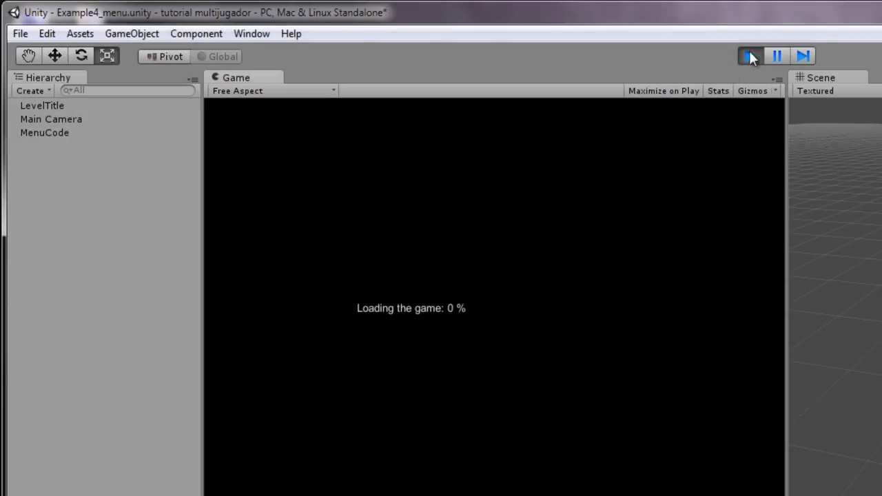
left_click(750, 57)
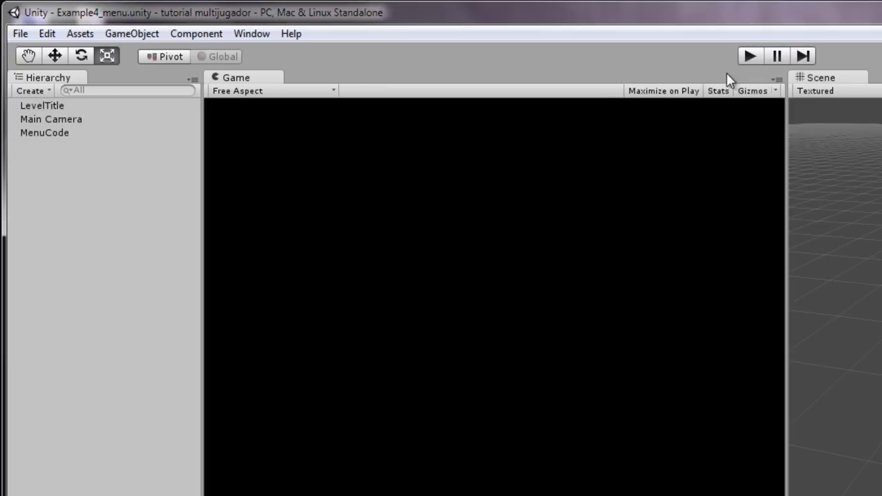
left_click(21, 34)
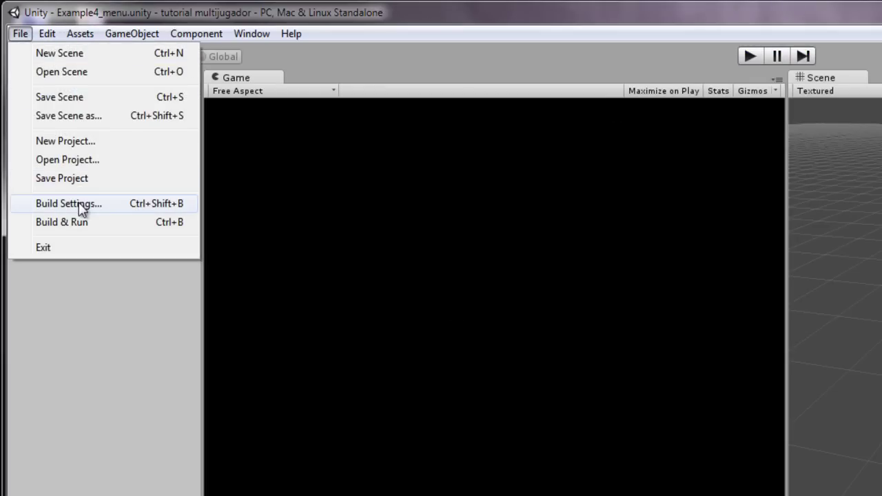
Add the open Example4_menu.unity to Build Settings as scene 0 and close the dialog.
left_click(83, 204)
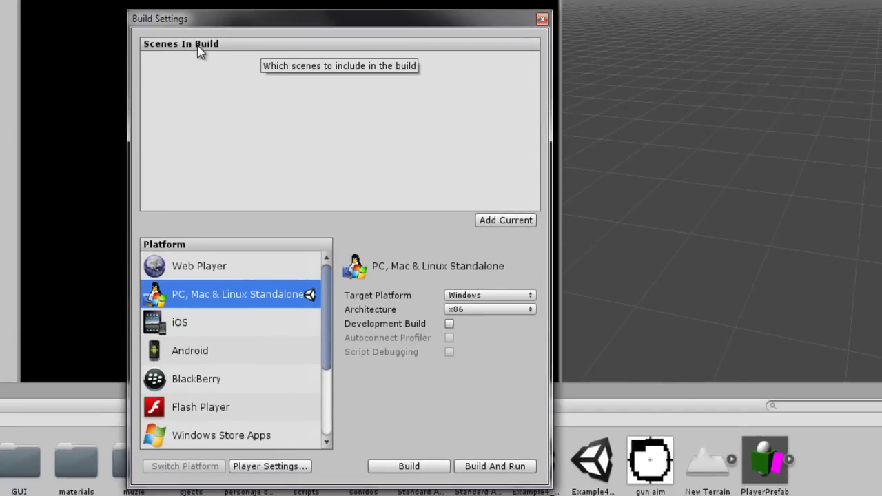
left_click(501, 221)
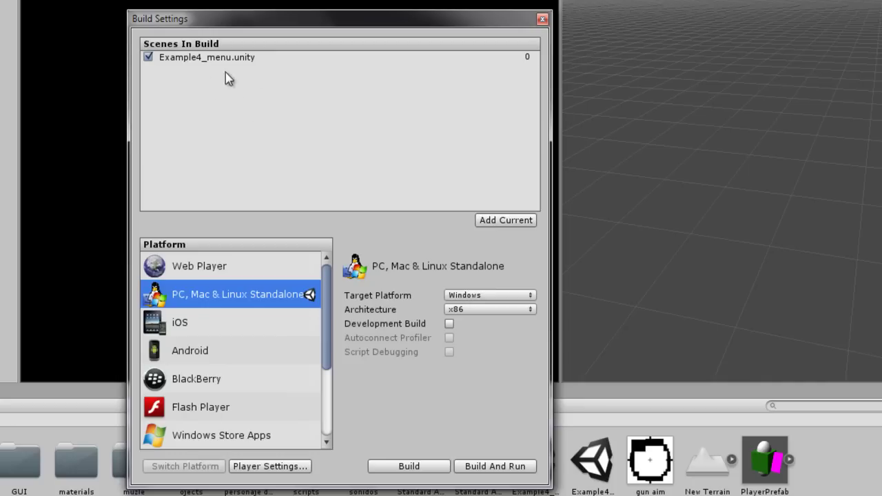
left_click(529, 61)
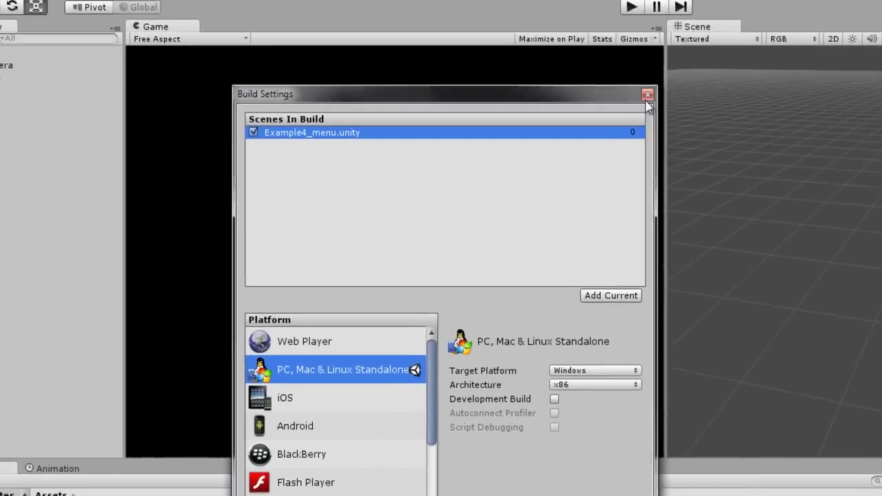
left_click(545, 21)
left_click(19, 31)
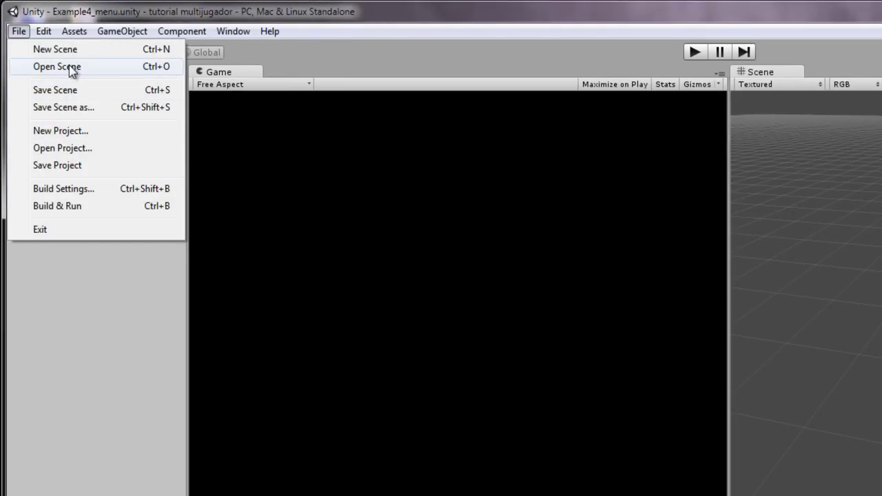
Open Example4_game.unity and add it to Build Settings as scene 1 after Example4_menu.
left_click(69, 66)
double_click(293, 304)
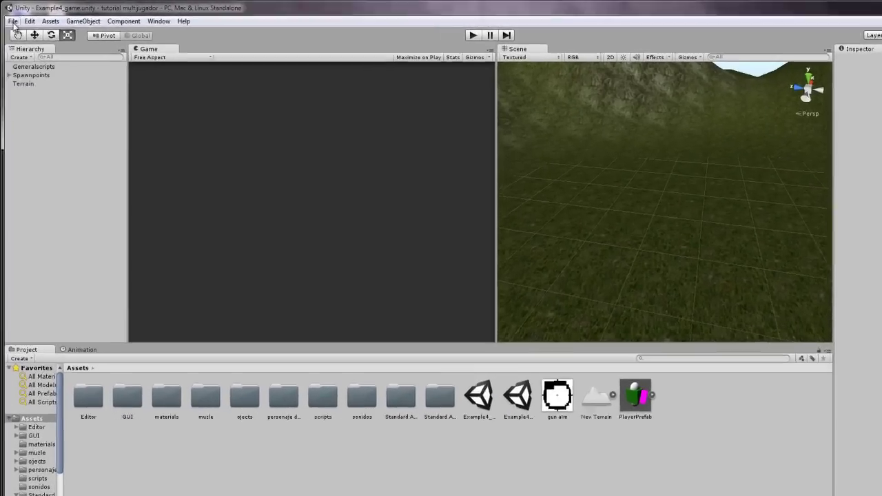
left_click(14, 22)
left_click(46, 135)
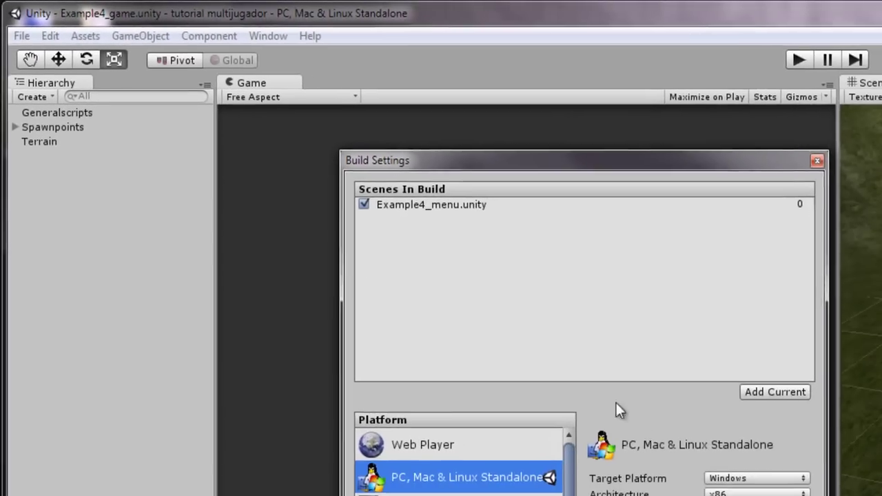
left_click(762, 388)
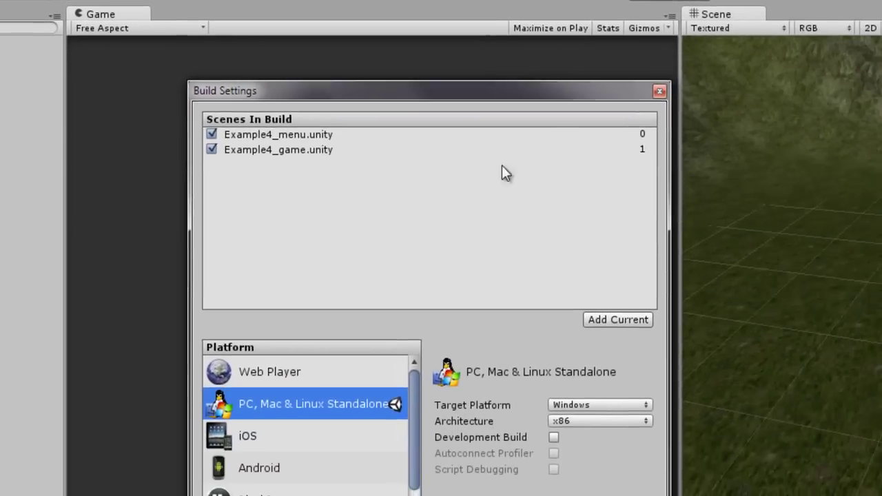
left_click(242, 115)
left_click(247, 128)
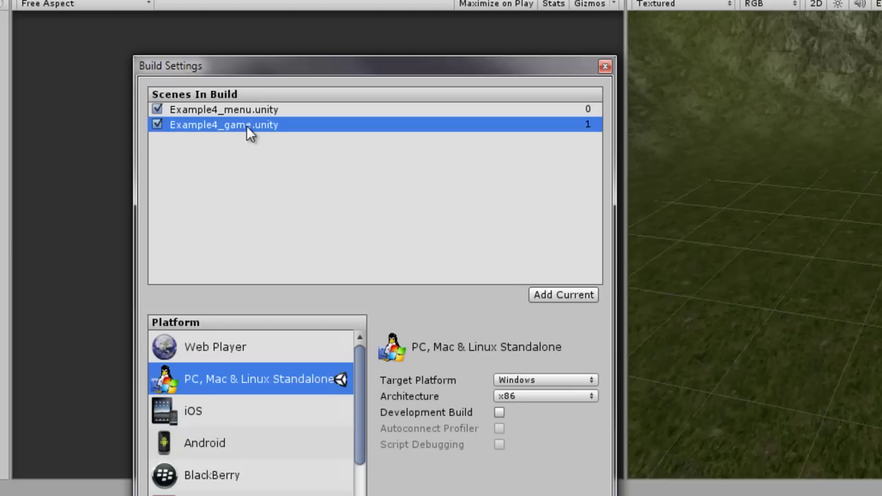
left_click(253, 111)
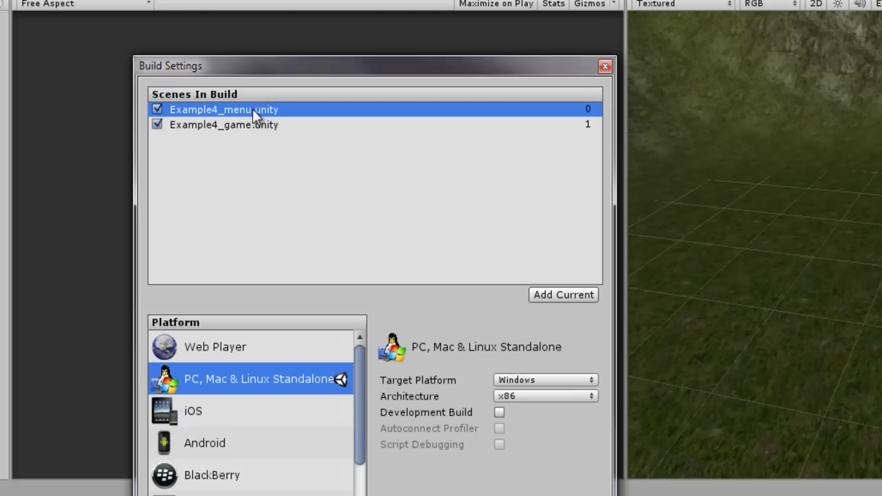
left_click(258, 127)
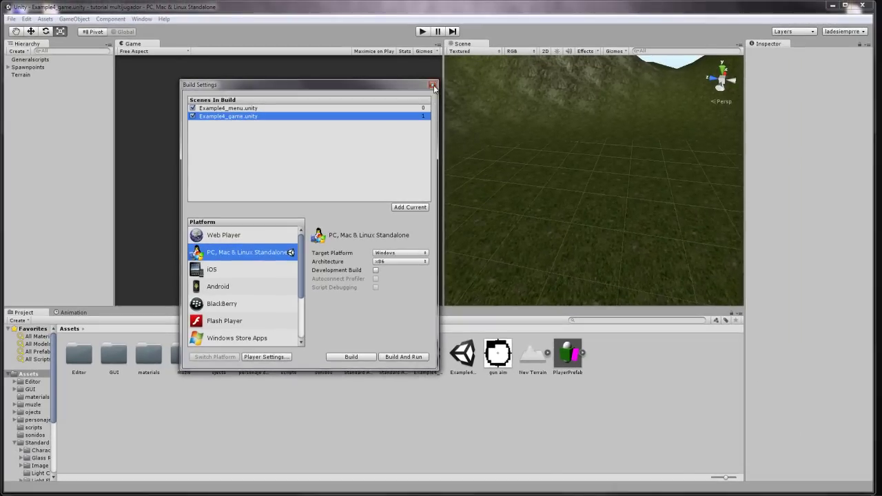
left_click(433, 86)
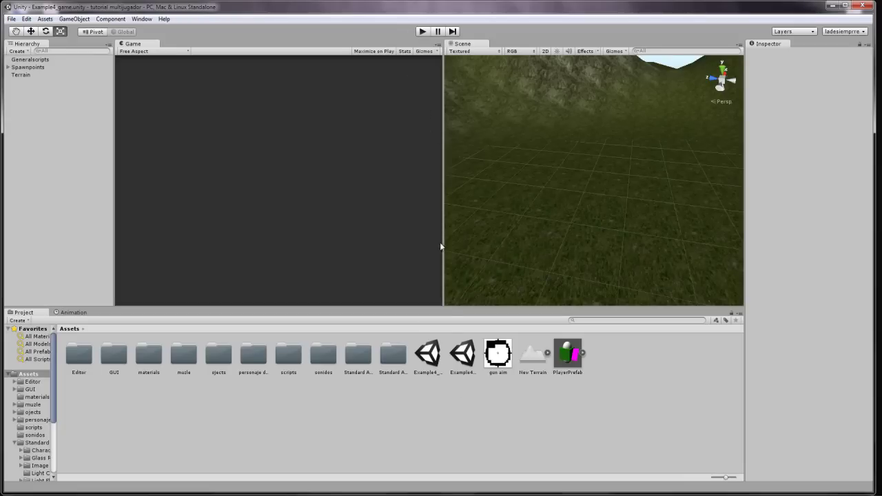
Start play mode and host a server from the Advanced menu to spawn into the game.
left_click(421, 32)
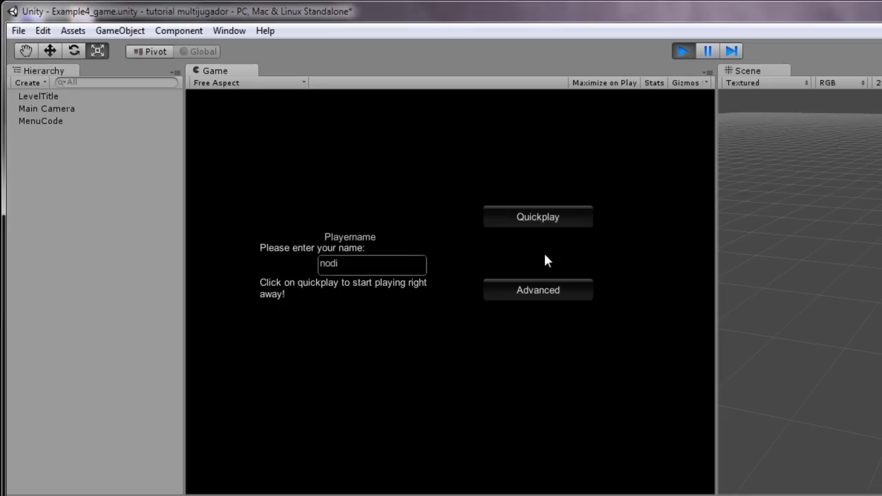
left_click(571, 289)
left_click(605, 407)
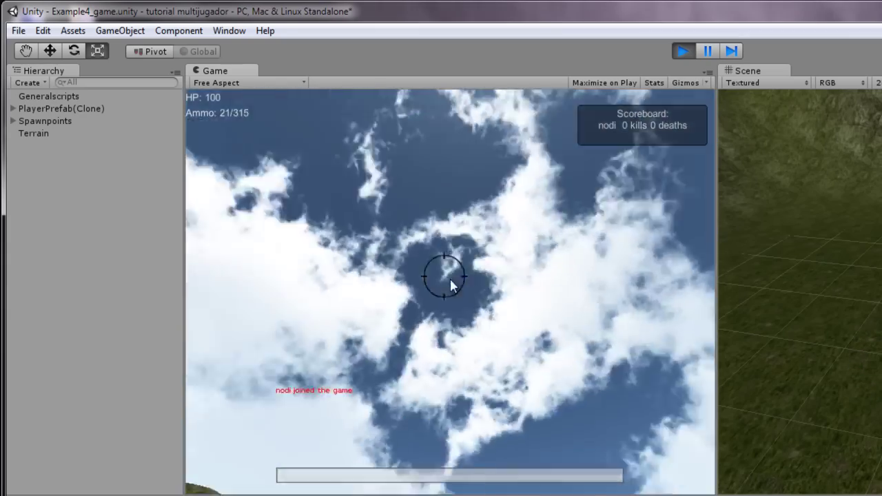
Fire six test shots around the terrain, dropping ammo to 13/315, then stop play mode.
left_click(449, 278)
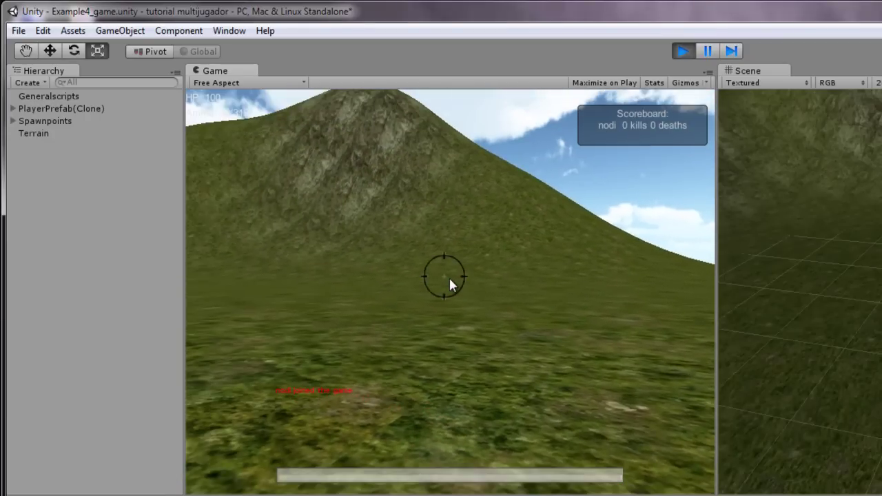
left_click(448, 275)
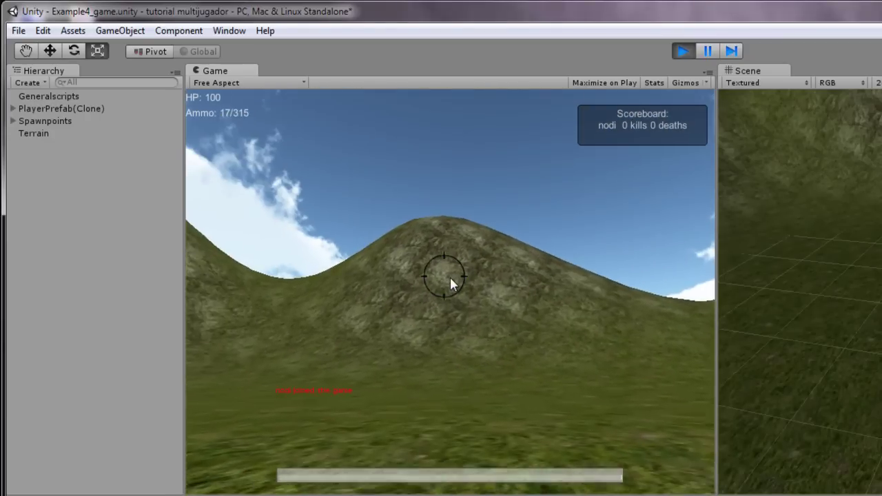
left_click(451, 281)
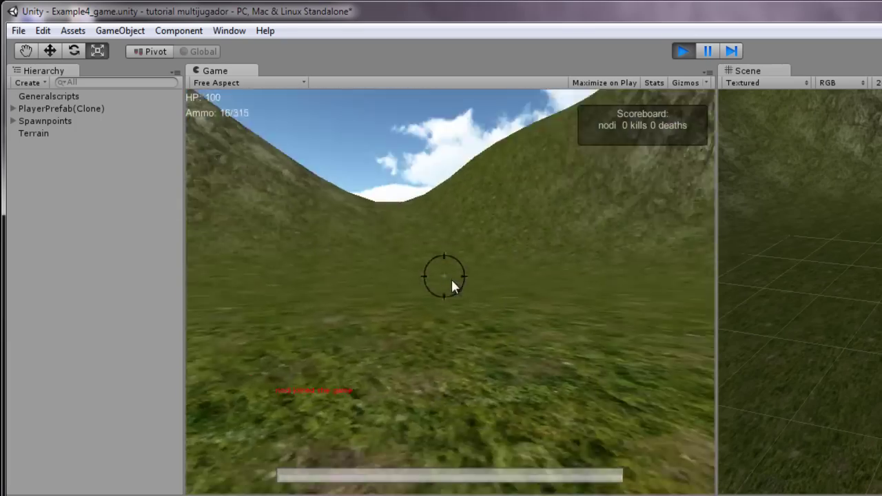
left_click(449, 277)
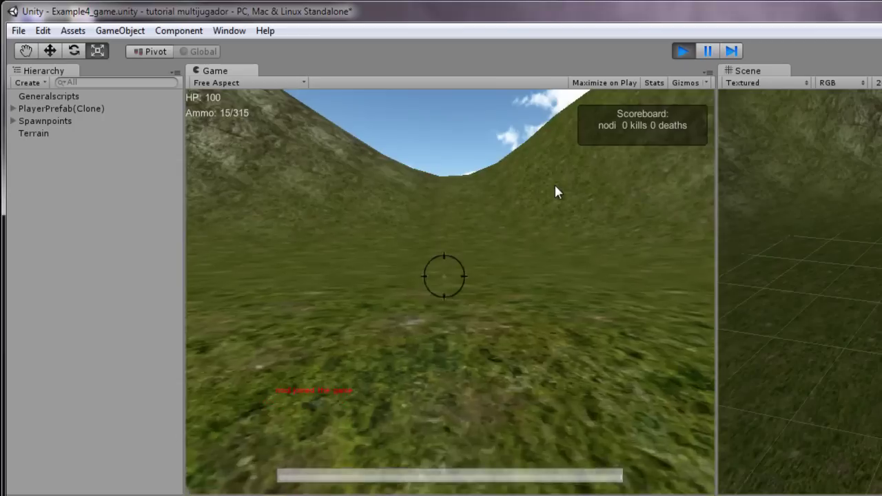
left_click(556, 191)
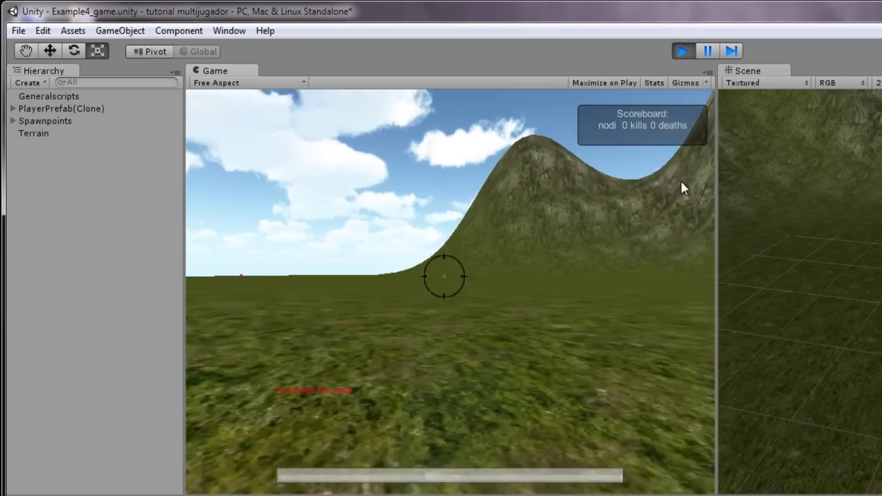
left_click(693, 183)
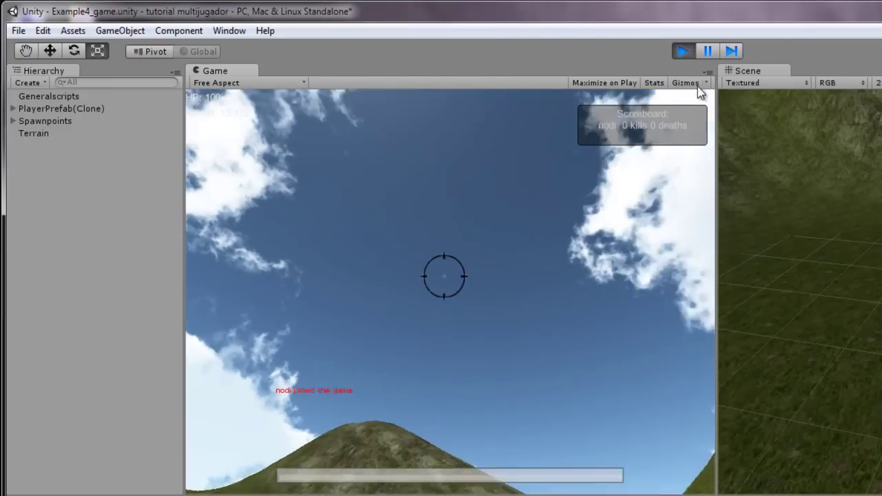
left_click(682, 51)
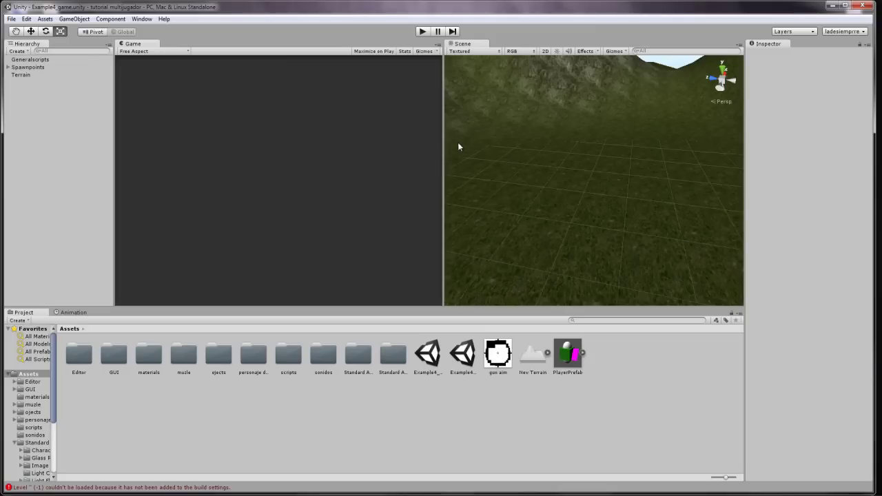
Orbit and zoom out over the hilly terrain, then select the PlayerPrefab asset in the Project panel.
left_click(11, 19)
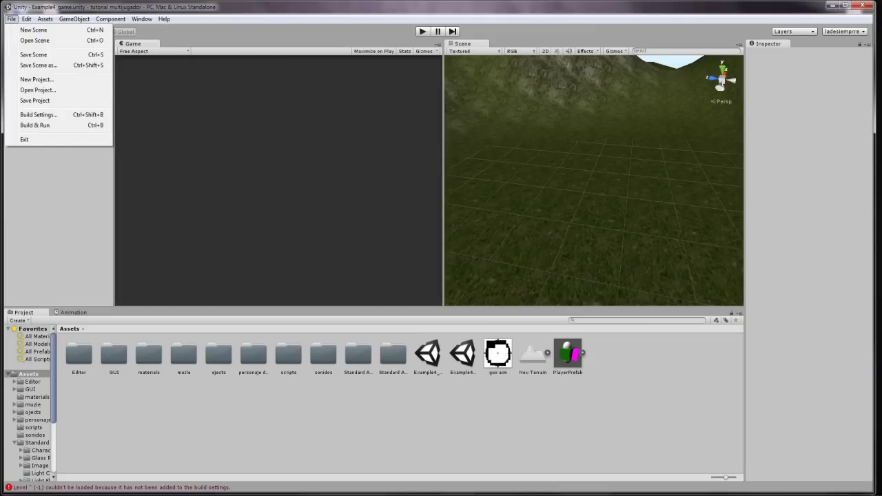
left_click(674, 253)
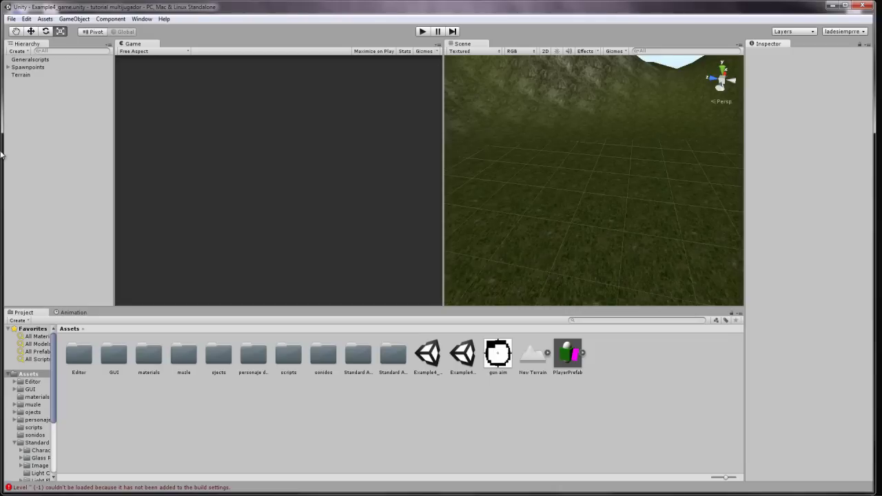
mouse_move(469, 179)
right_mouse_down()
mouse_move(591, 191)
mouse_move(626, 207)
right_mouse_up()
mouse_move(565, 193)
right_mouse_down()
mouse_move(394, 149)
mouse_move(629, 155)
mouse_move(635, 163)
right_mouse_up()
scroll(646, 266, "up", 3)
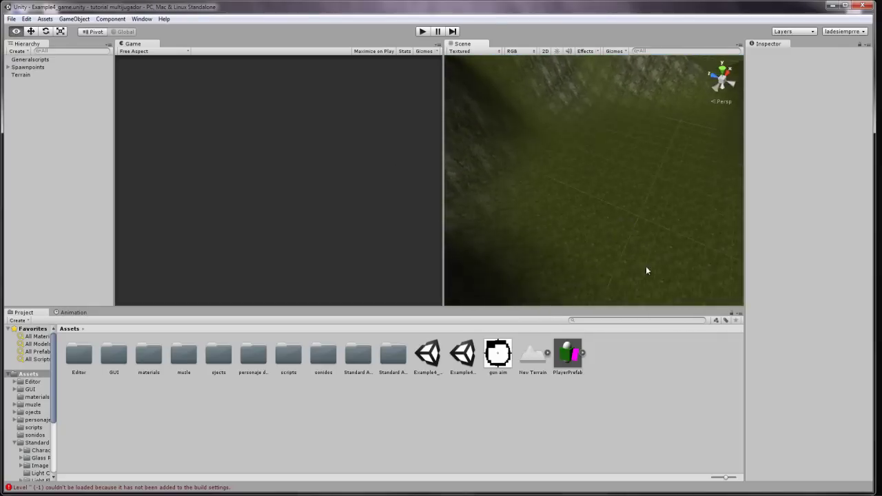
scroll(641, 229, "down", 3)
scroll(641, 229, "down", 2)
scroll(614, 205, "down", 1)
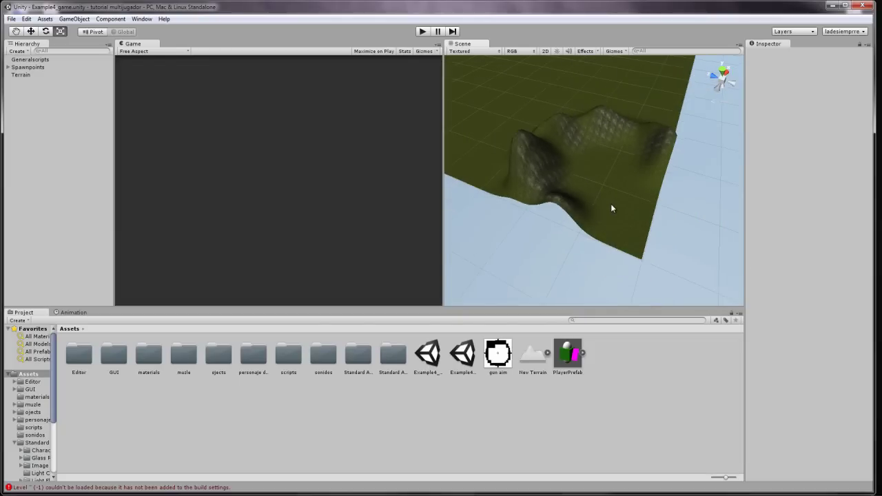
scroll(612, 207, "down", 1)
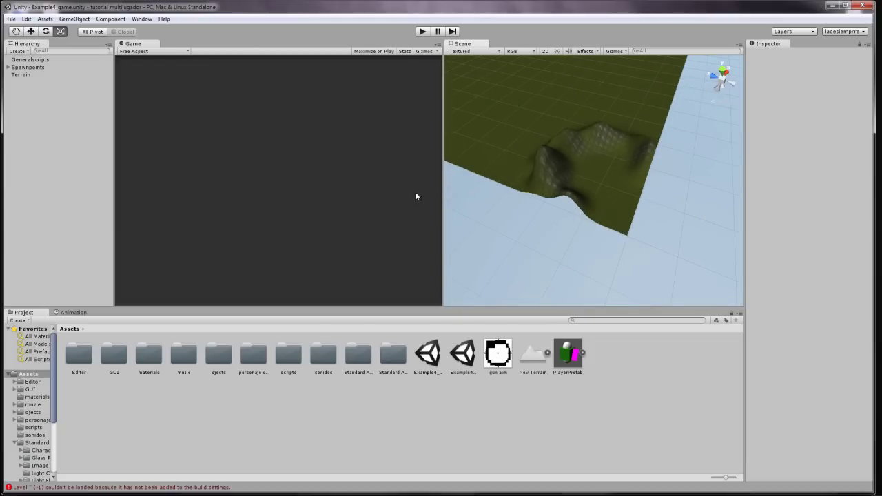
scroll(587, 98, "down", 1)
scroll(588, 98, "down", 2)
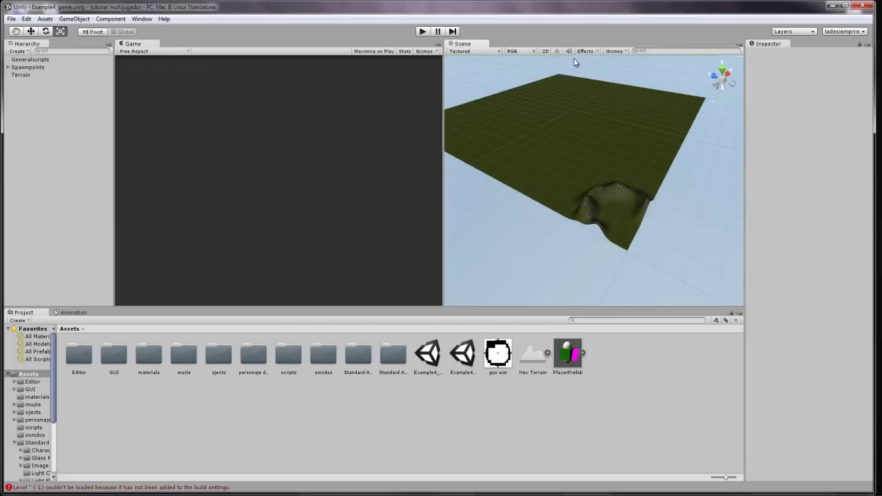
left_click(562, 361)
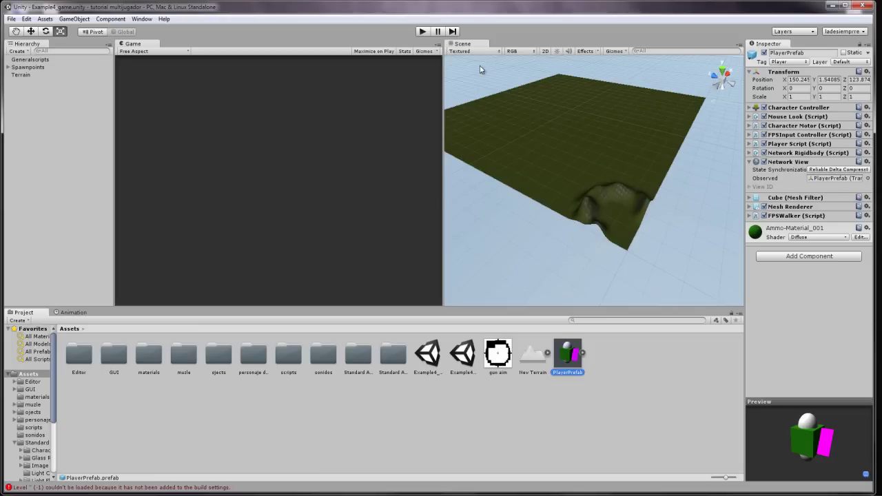
Reopen Build Settings listing Example4_menu and Example4_game, comparing the Android and Web Player platforms.
left_click(8, 18)
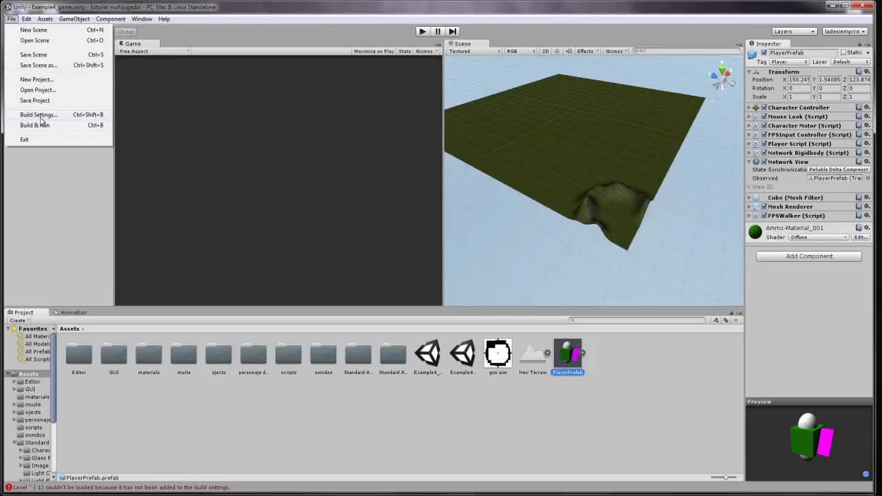
left_click(41, 119)
left_click(218, 235)
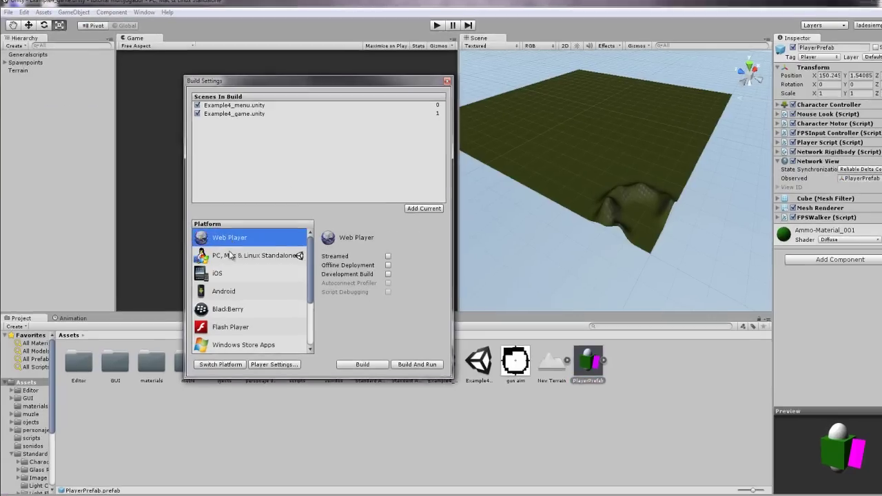
left_click(218, 286)
left_click(210, 236)
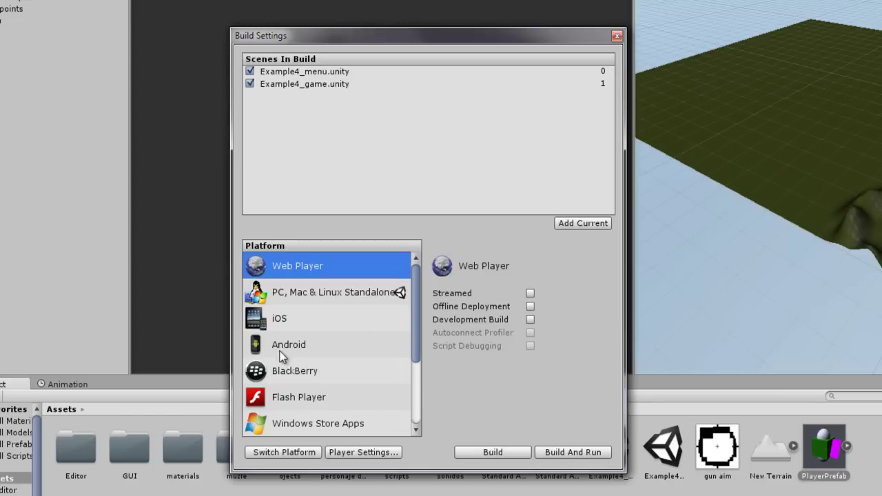
Check the PC, Mac & Linux Standalone architecture choices, keeping x86.
left_click(305, 294)
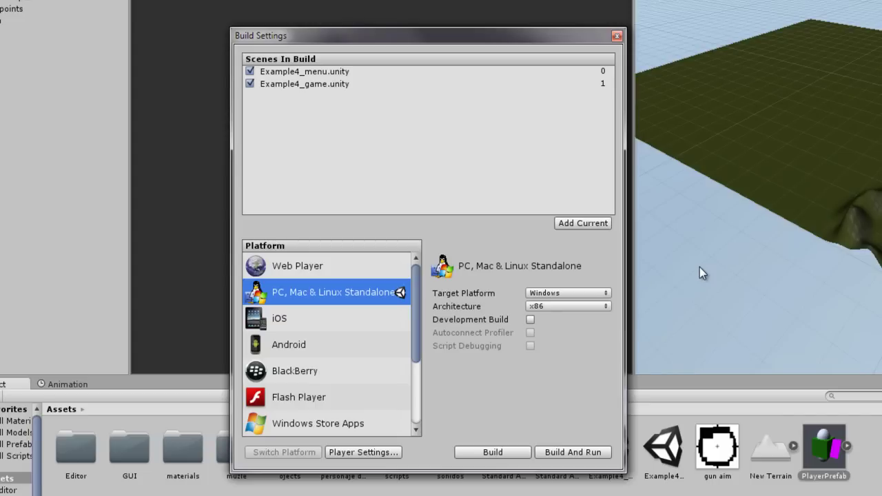
left_click(561, 307)
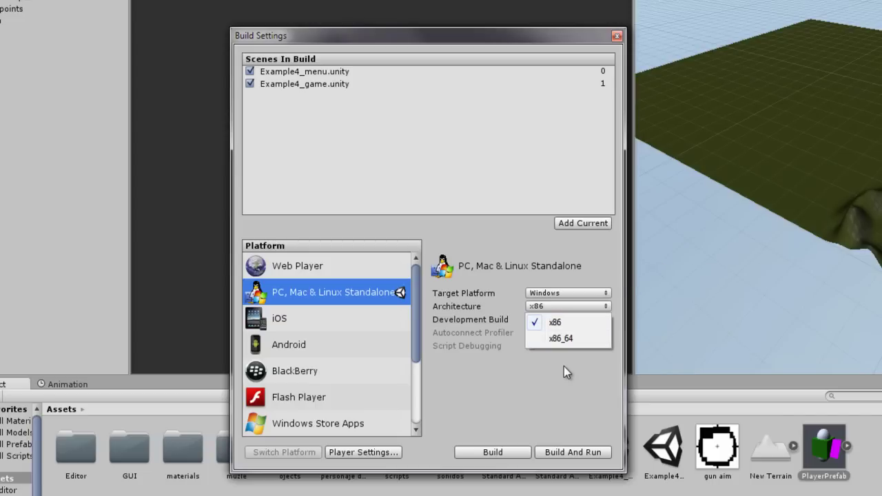
left_click(541, 417)
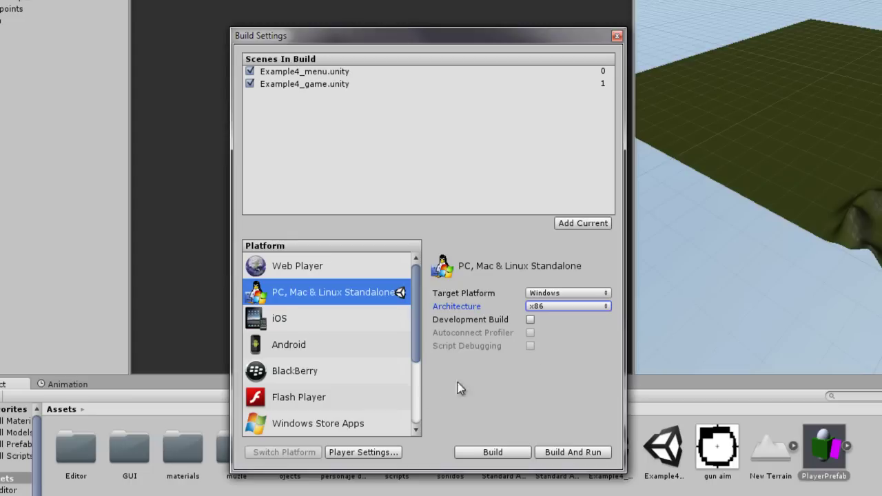
Review the Android, iOS, Xbox 360, PS3 and Wii platform settings.
left_click(299, 342)
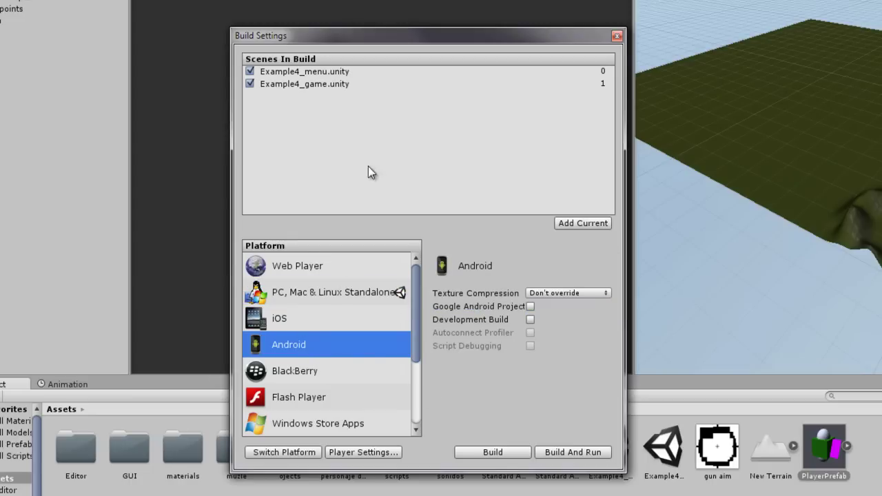
left_click(306, 320)
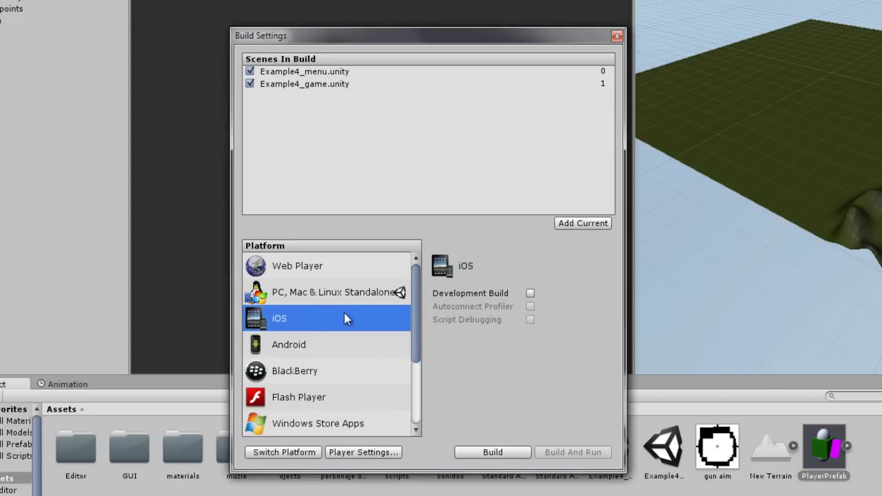
scroll(292, 351, "down", 5)
left_click(300, 369)
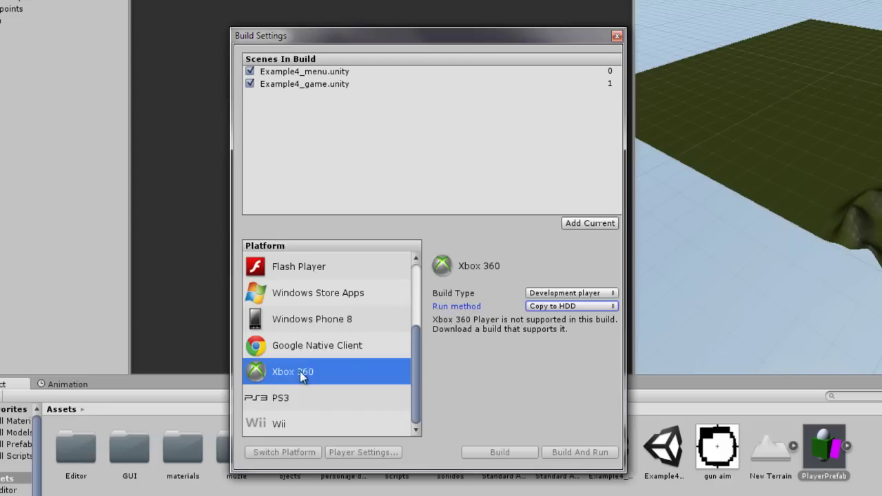
left_click(293, 404)
left_click(297, 420)
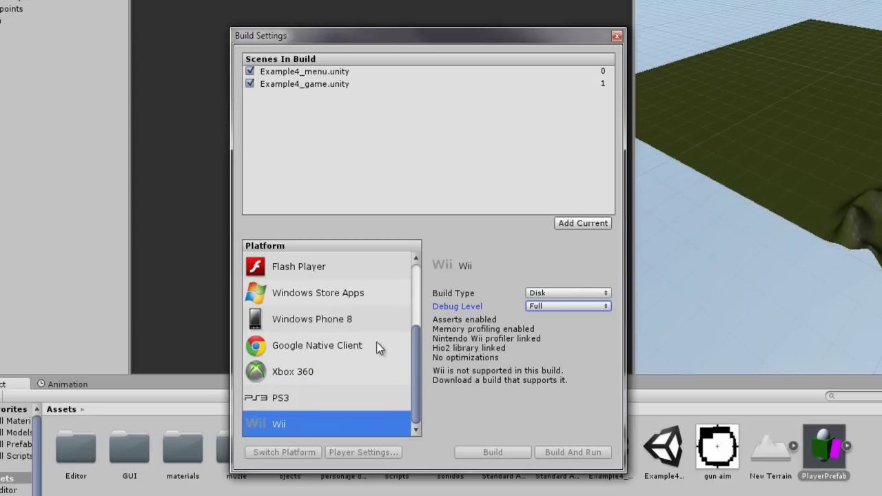
Review Xbox 360, Google Native Client and Web Player, return to Standalone, then close Build Settings.
left_click(319, 370)
left_click(322, 346)
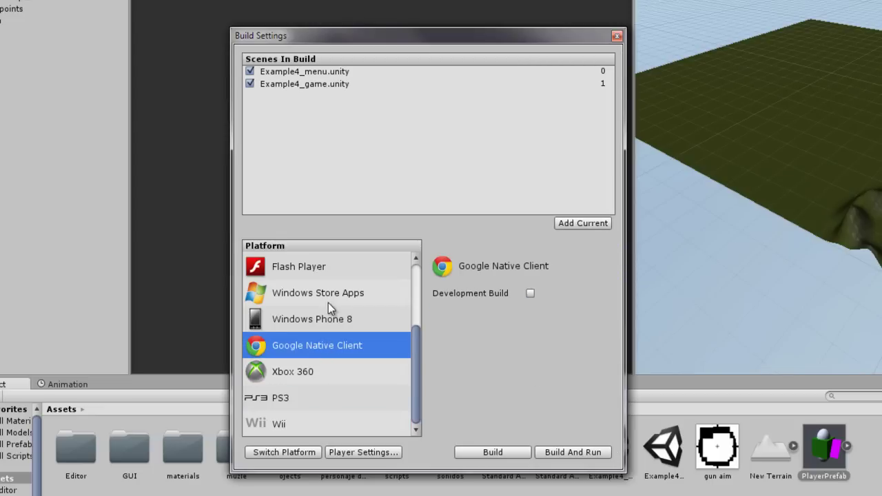
scroll(328, 303, "up", 5)
left_click(299, 266)
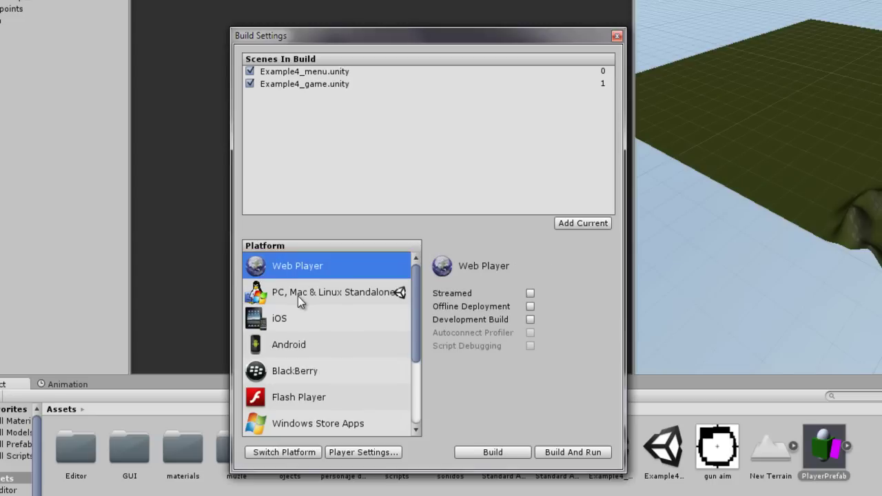
left_click(298, 296)
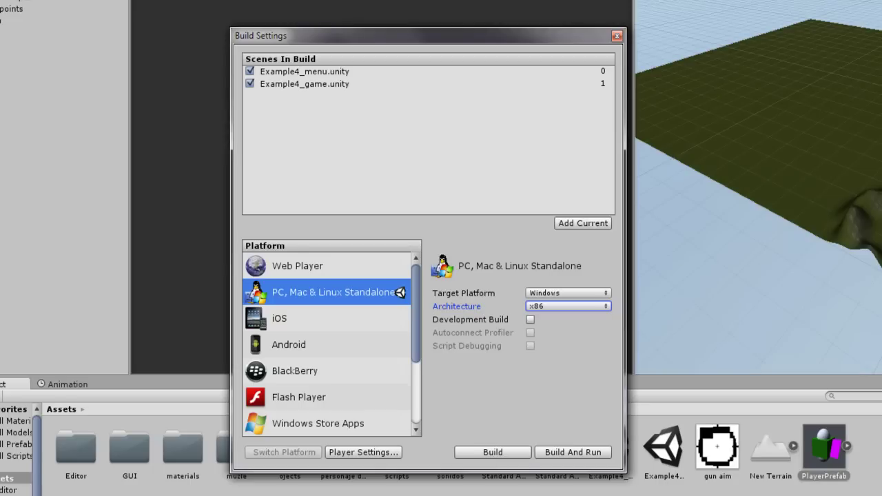
left_click(617, 35)
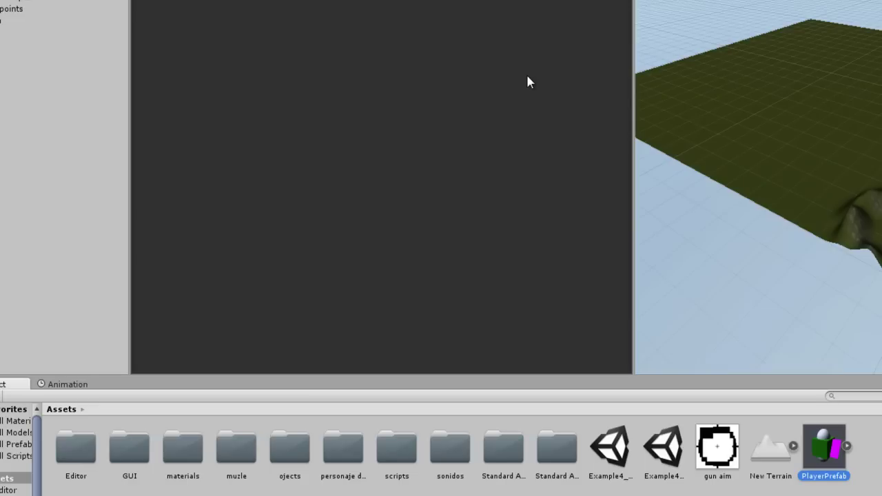